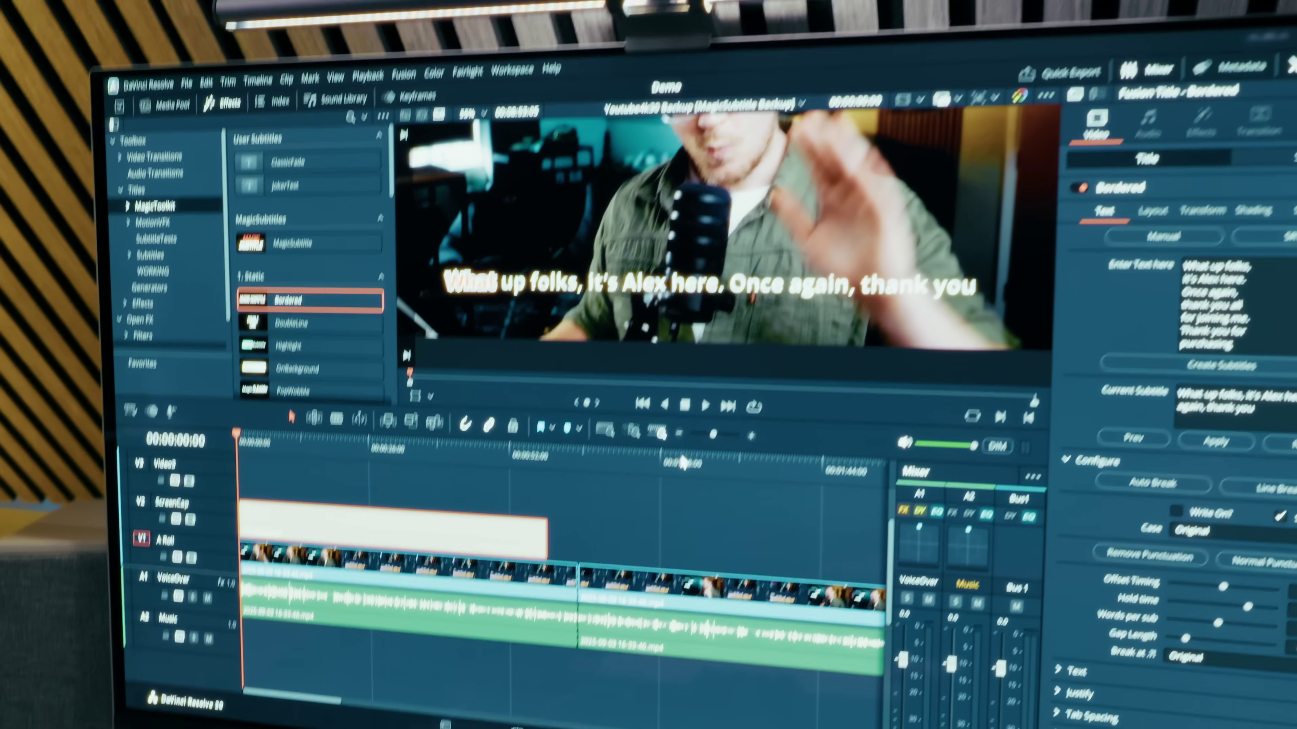
# Scrub back to the start and play the A Roll footage with its voiceover to review it.
pyautogui.click(349, 441)
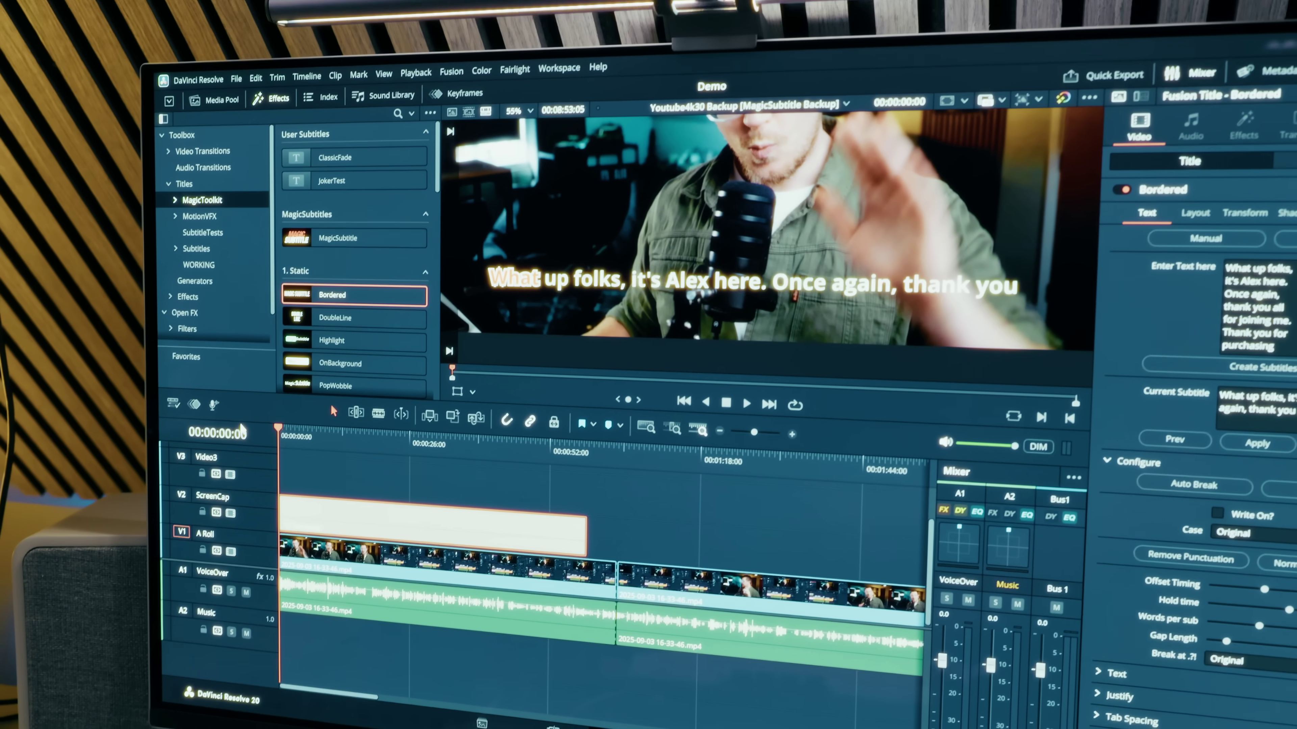
pyautogui.moveTo(396, 417); pyautogui.dragTo(251, 400)
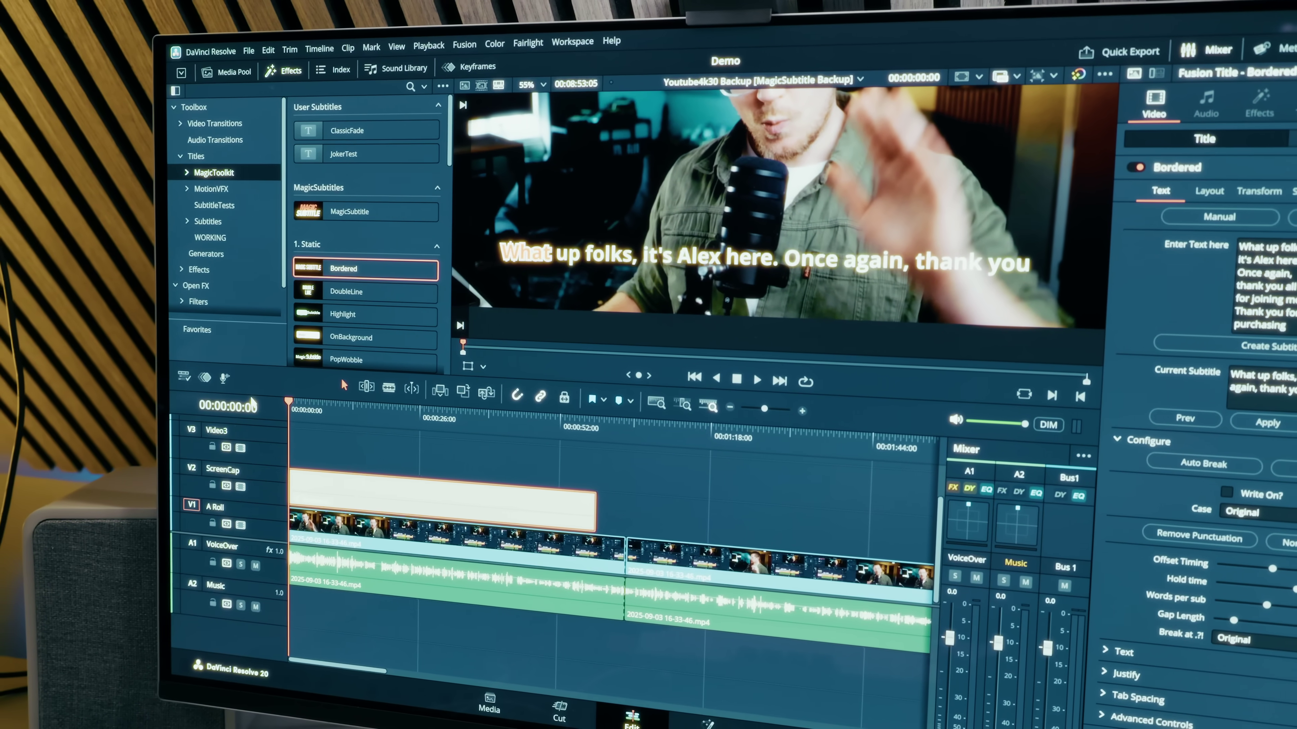
pyautogui.press('space')
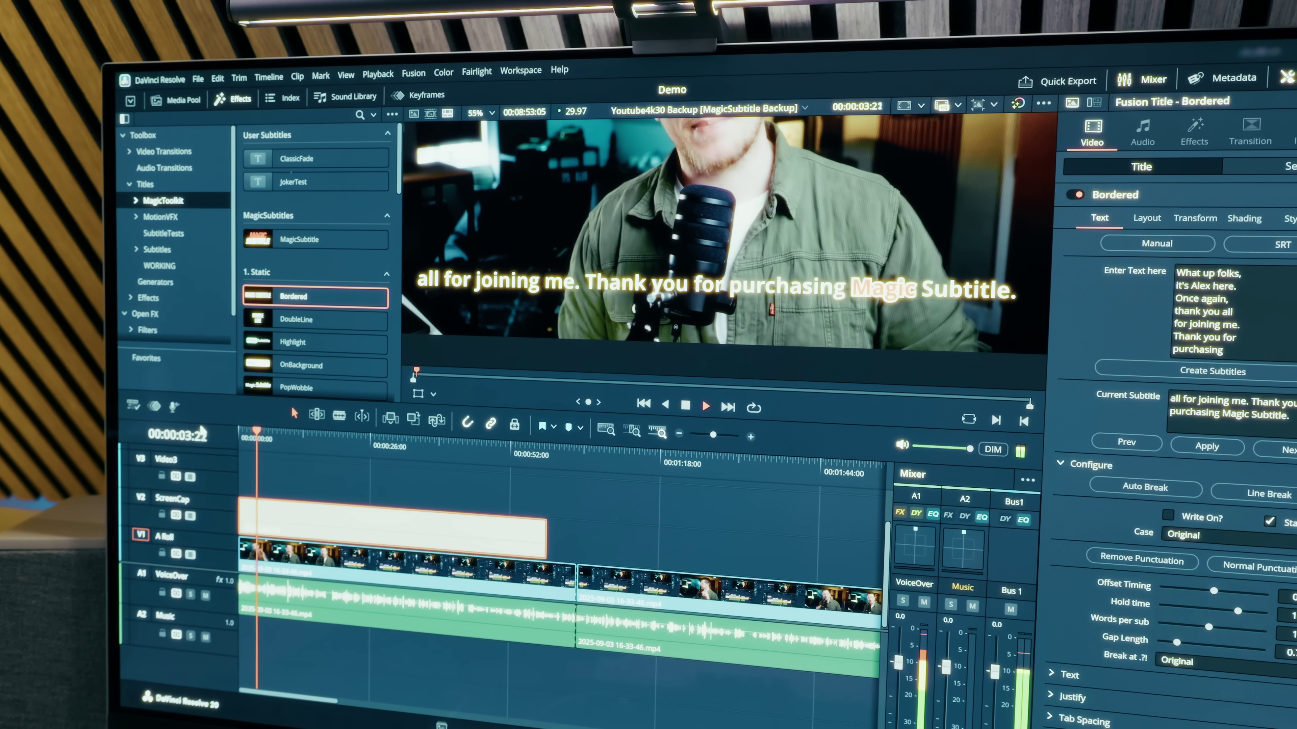
pyautogui.press('space')
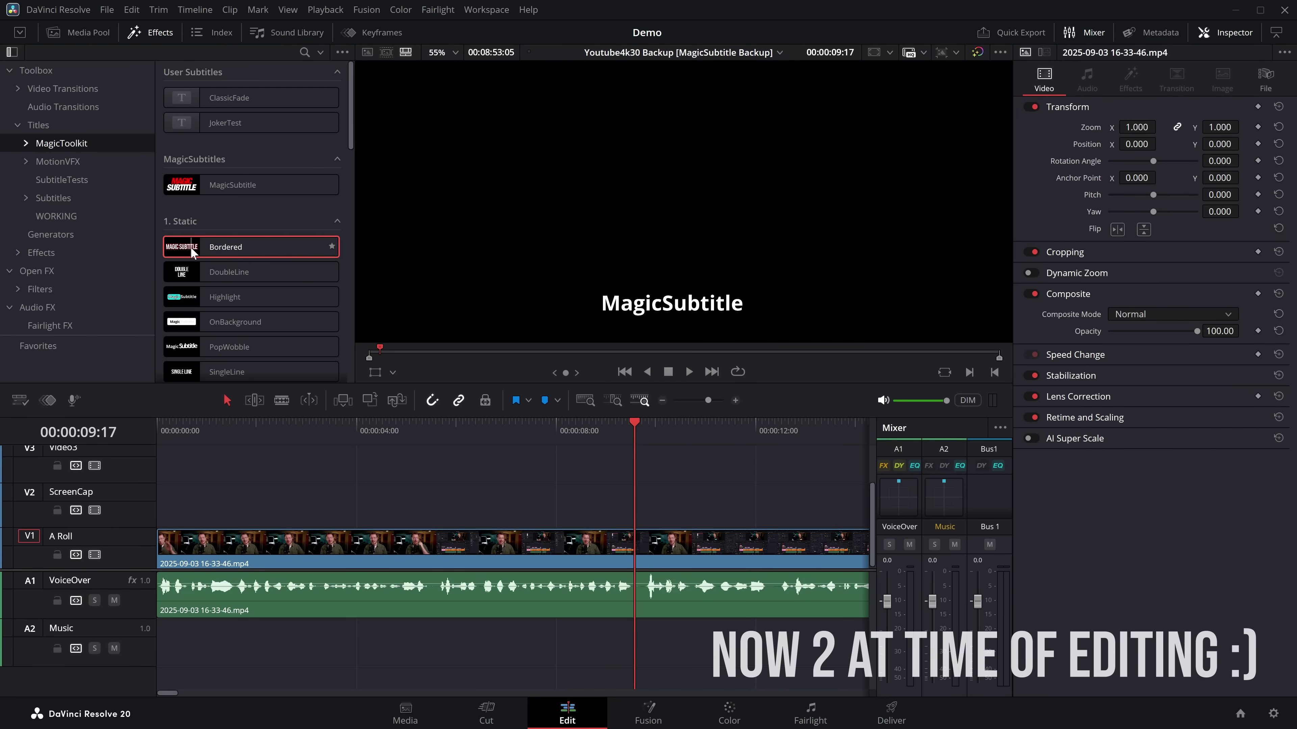
# Add the Bordered caption title to track V2, remove the duplicate clip, and preview playback.
pyautogui.moveTo(199, 252); pyautogui.dragTo(517, 496)
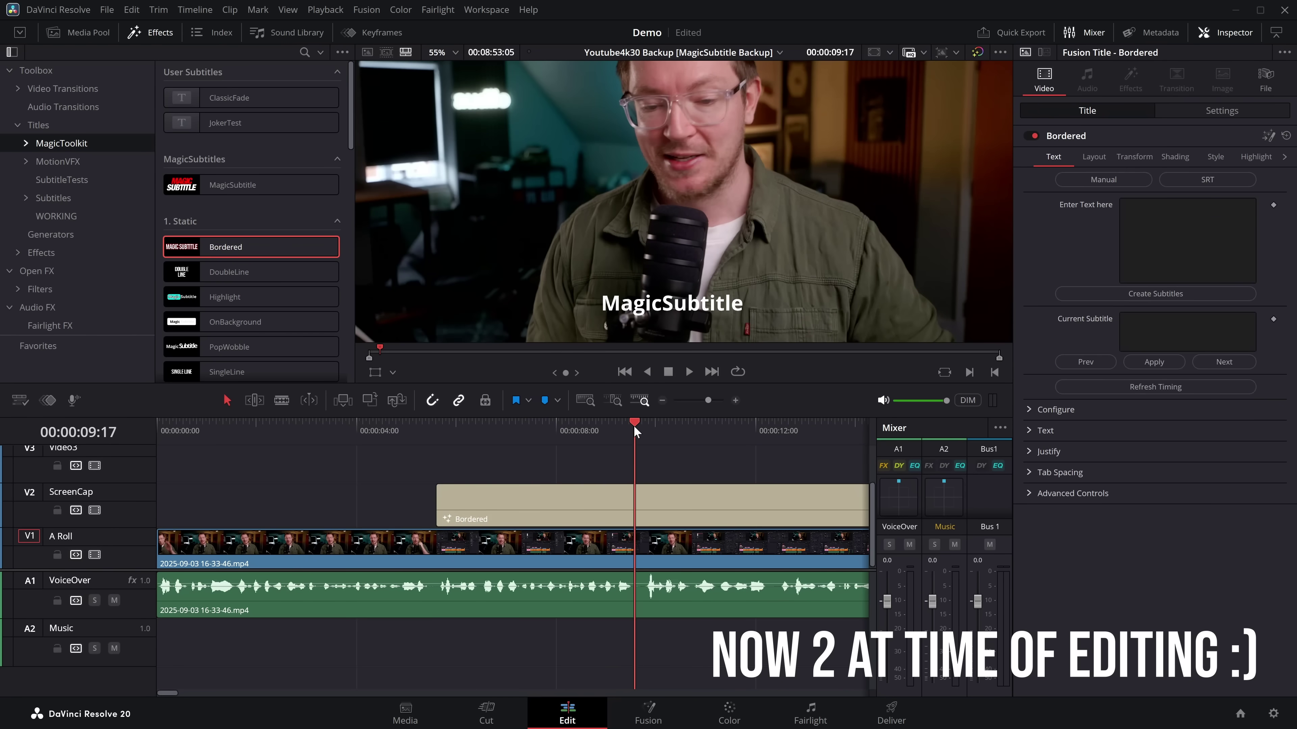
pyautogui.press('Delete')
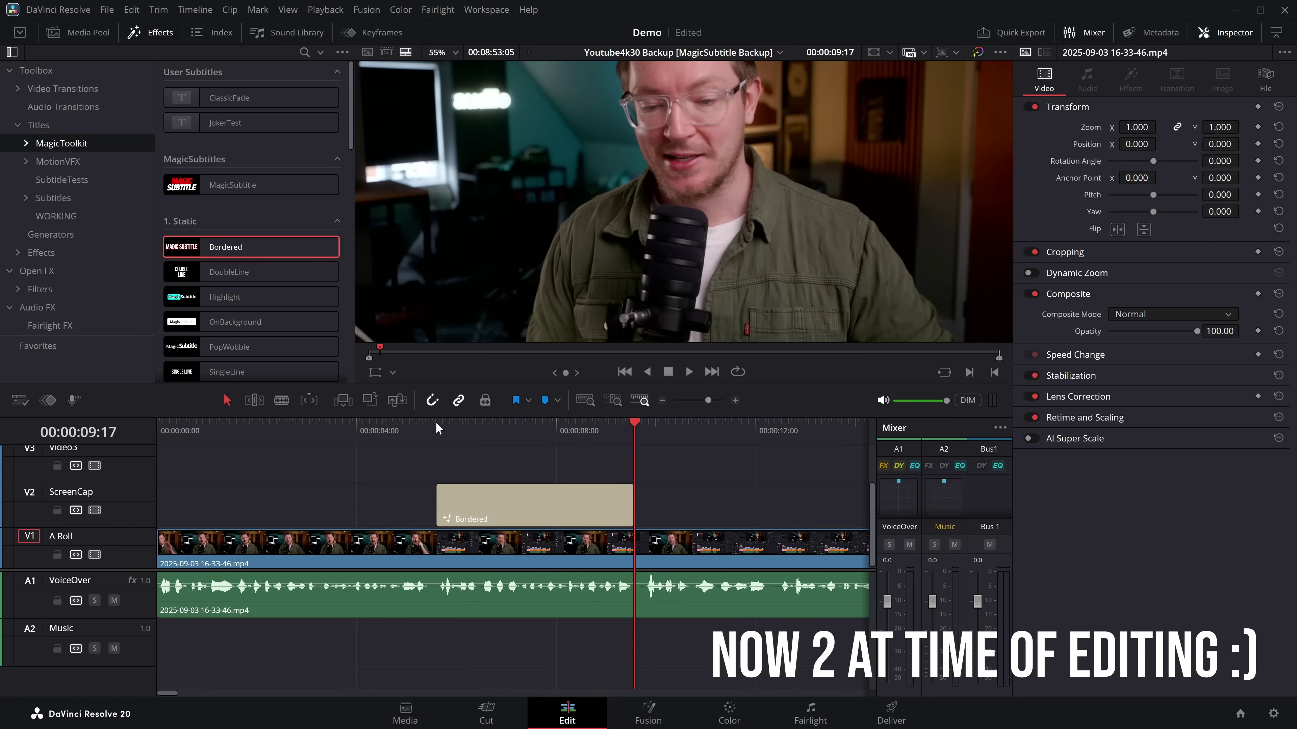
pyautogui.click(437, 428)
pyautogui.press('space')
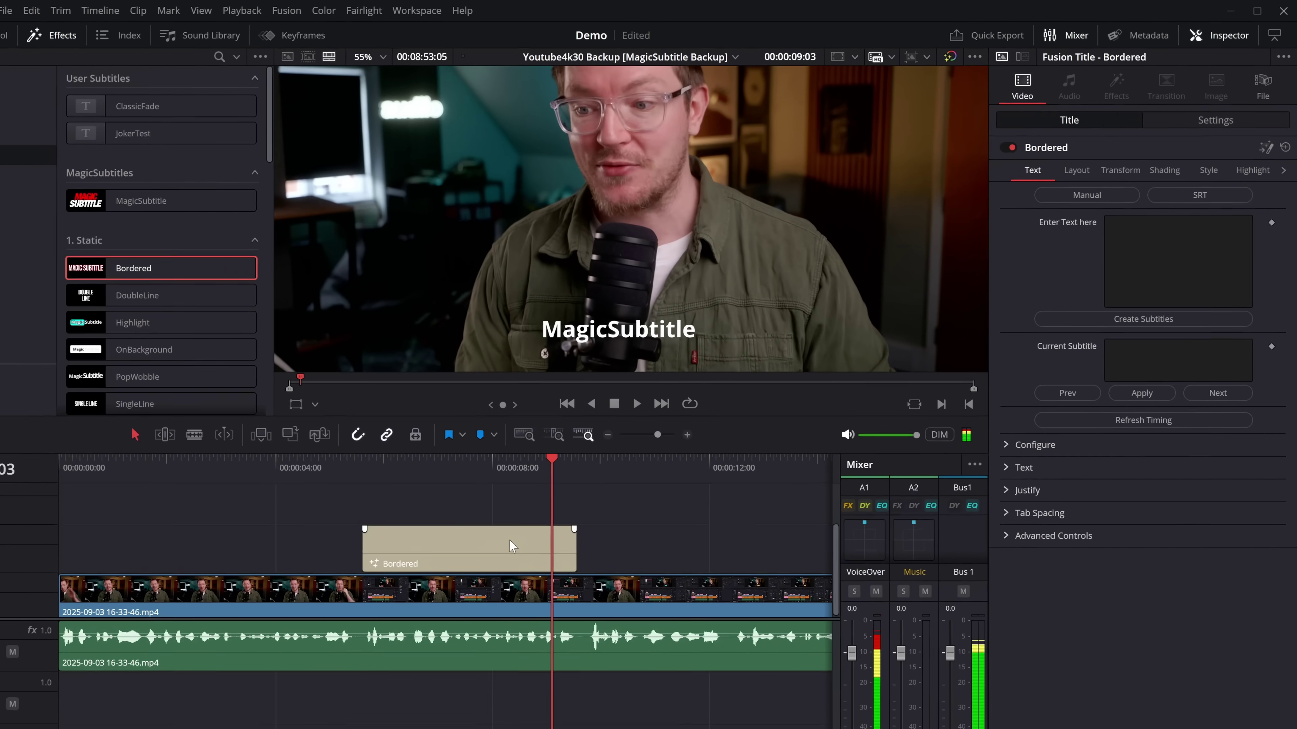
# Write the caption script, starting 'i have', while listening to the voiceover, then create subtitles.
pyautogui.click(1140, 230)
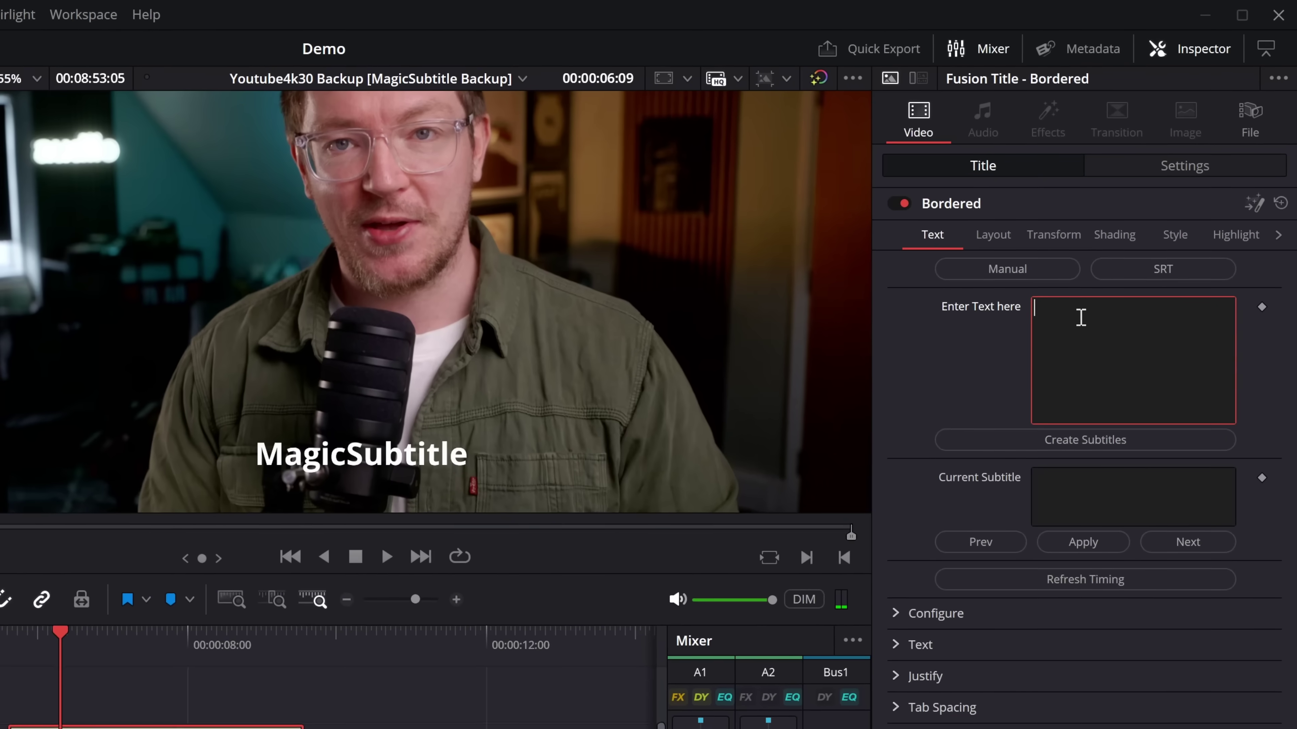
pyautogui.write('i have another')
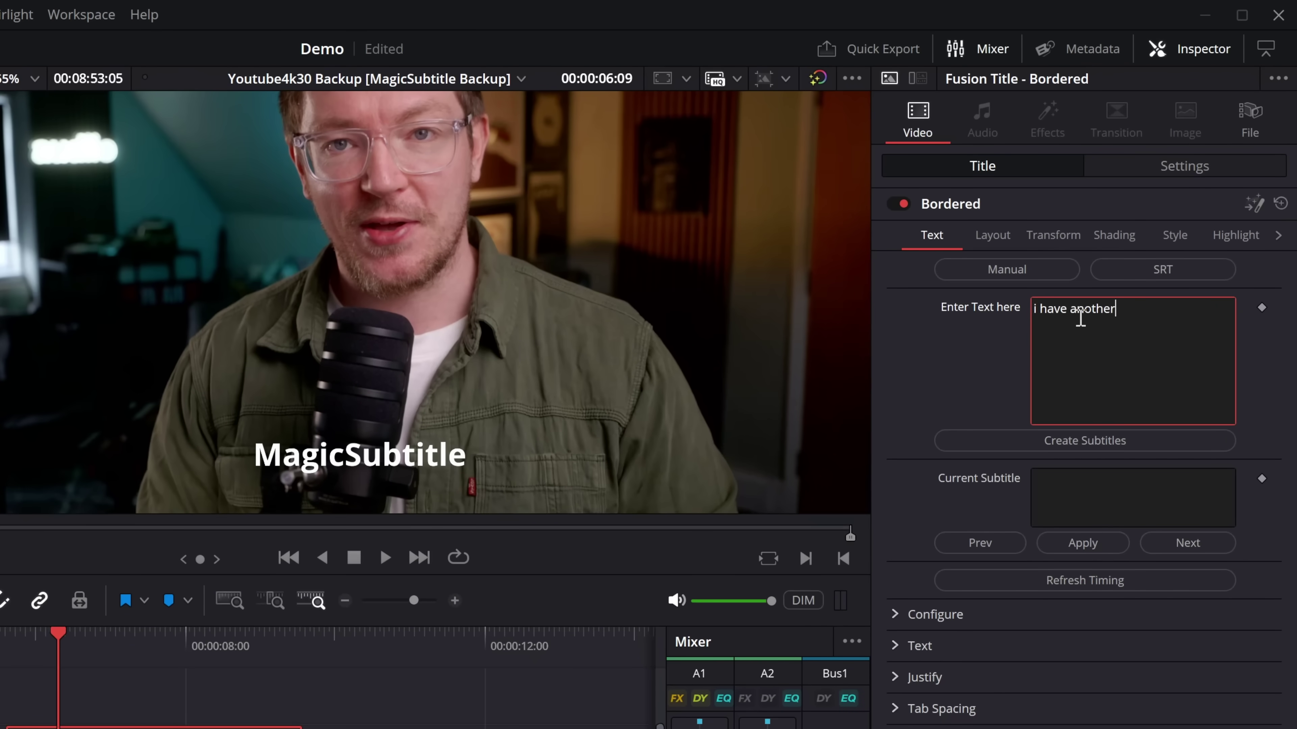
pyautogui.click(530, 460)
pyautogui.press('space')
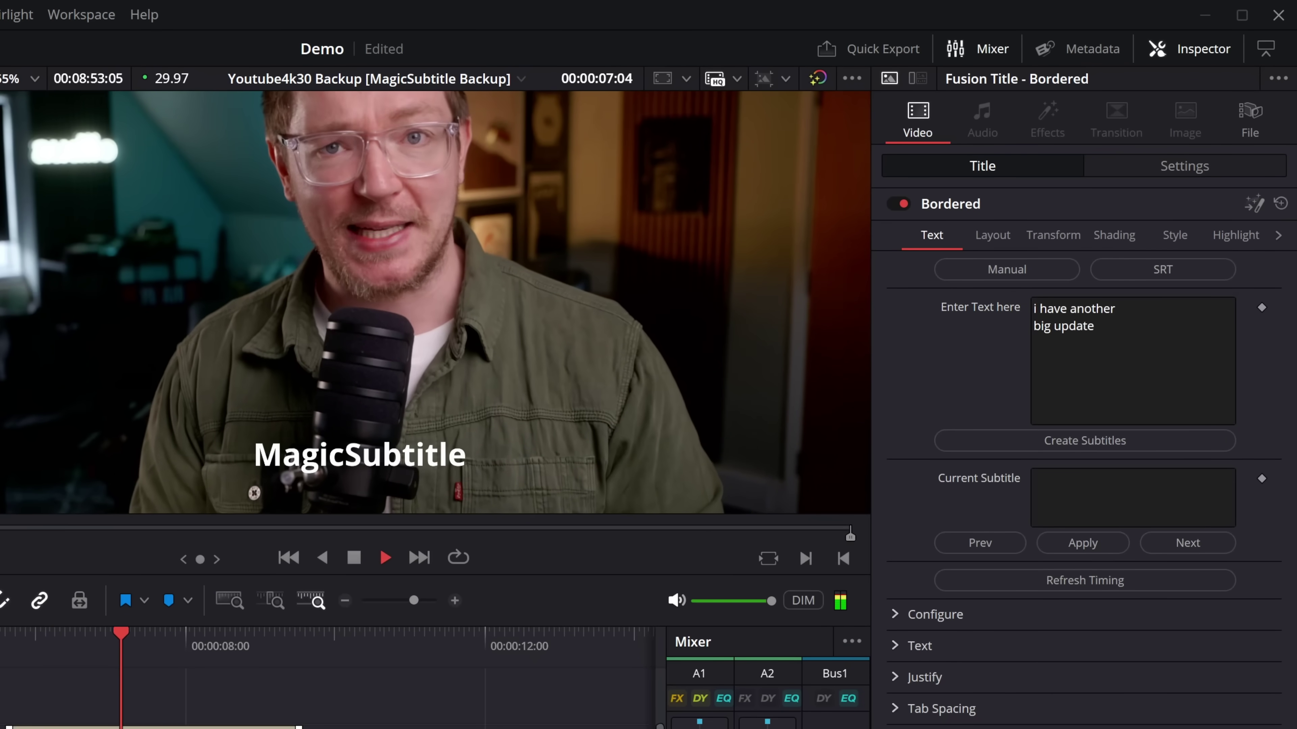
pyautogui.click(1121, 333)
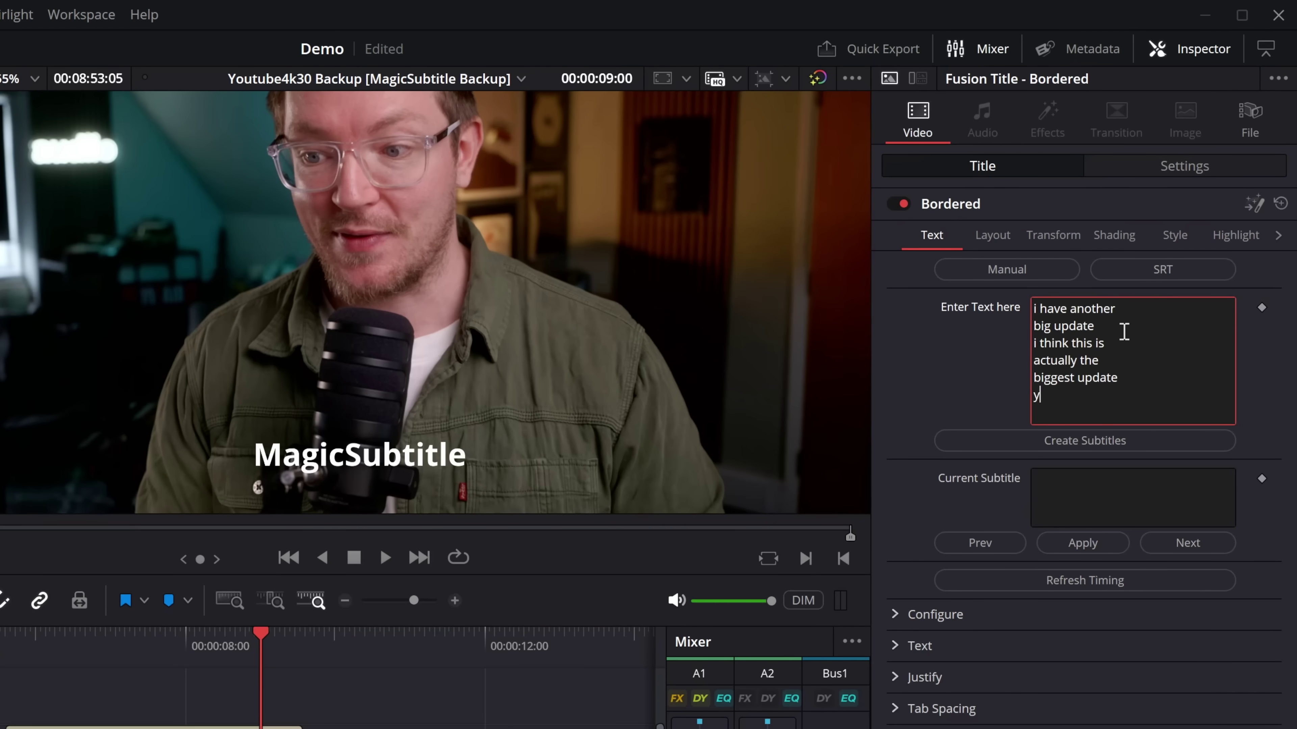
pyautogui.click(1044, 441)
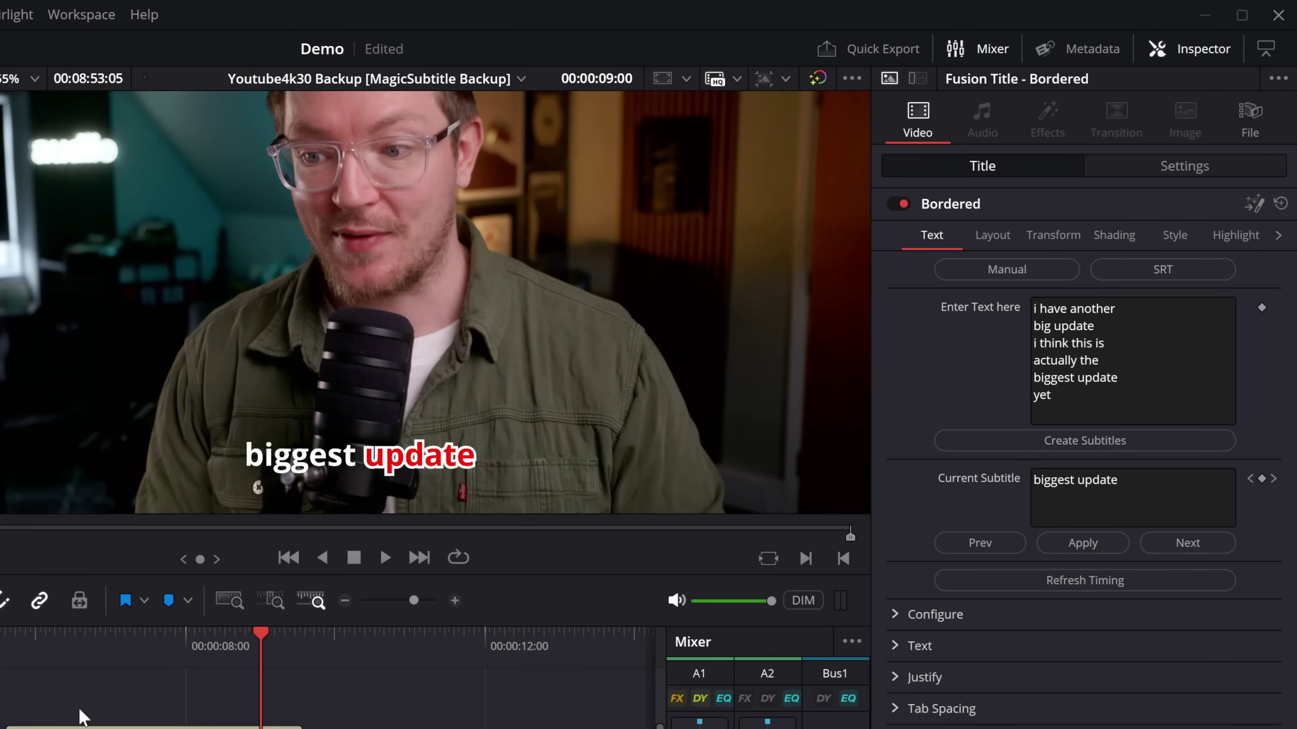
# Review the captions, then end the script with 'we've ever done' and regenerate subtitles.
pyautogui.click(14, 639)
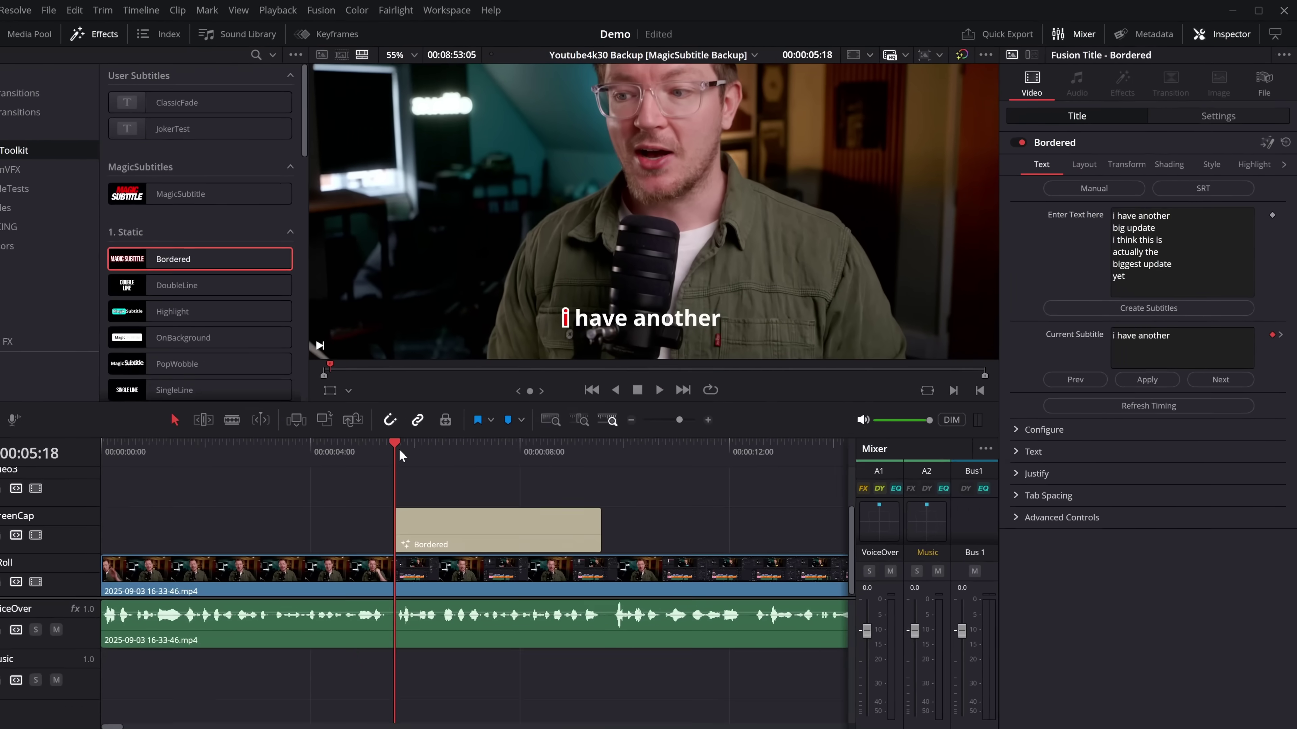
pyautogui.press('space')
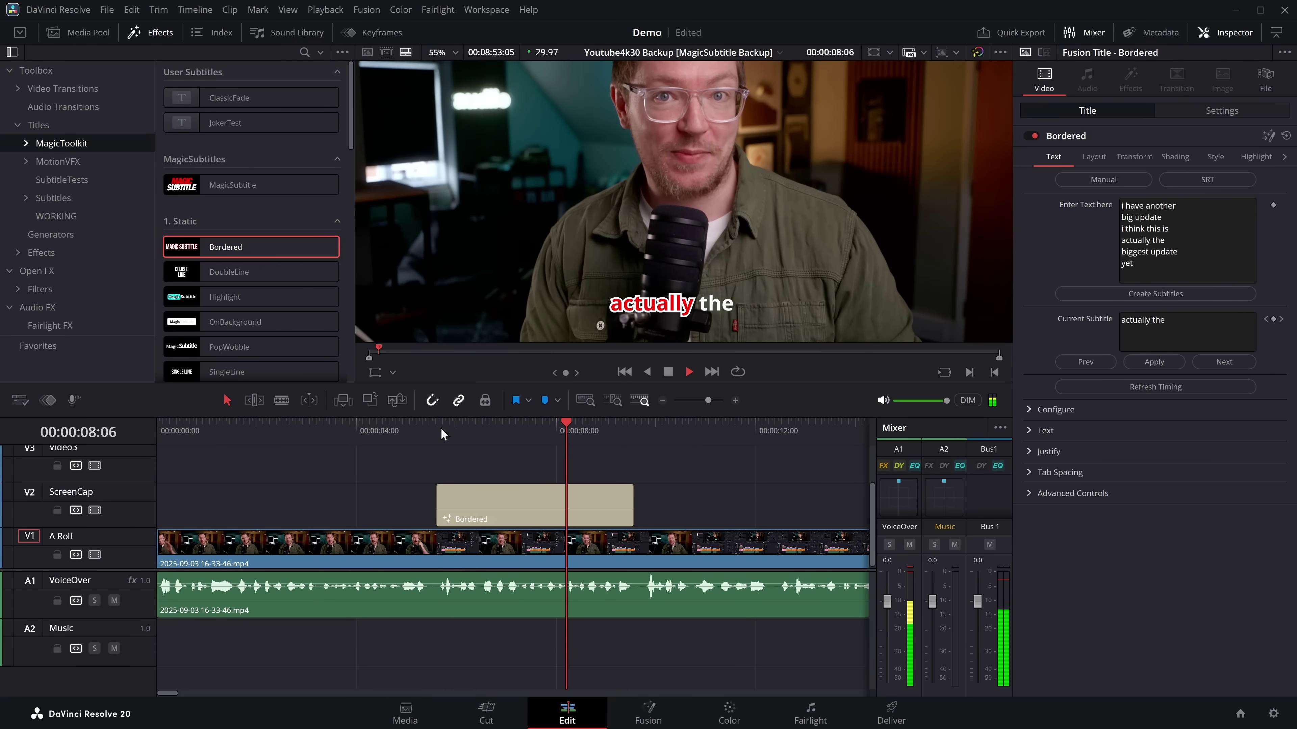
pyautogui.press('space')
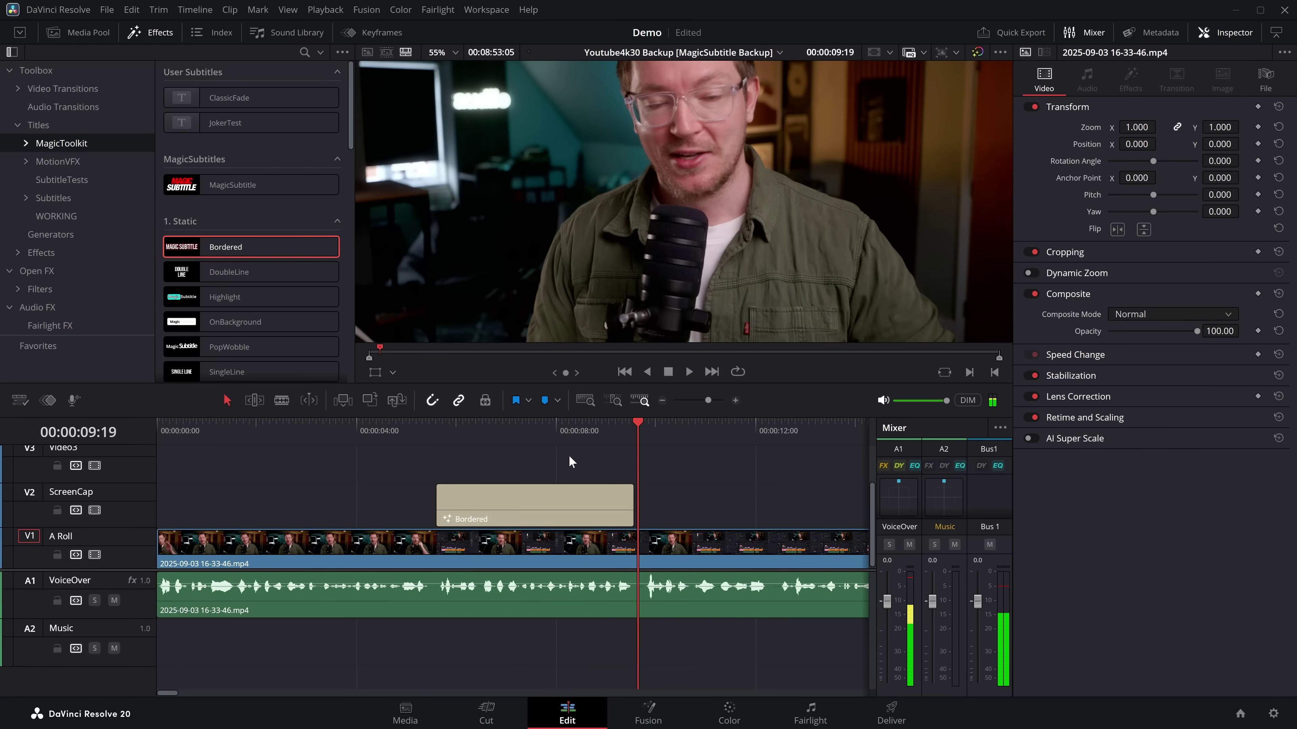
pyautogui.click(611, 501)
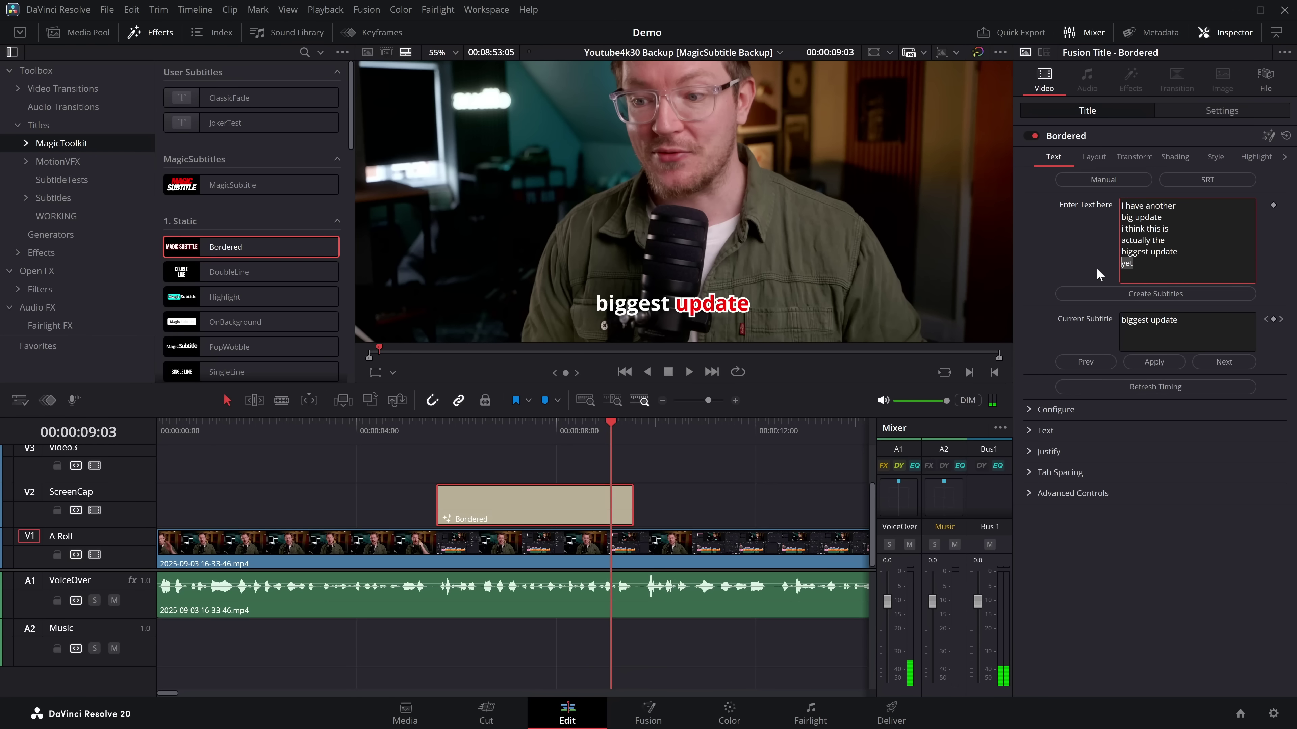
pyautogui.write("we've ever done")
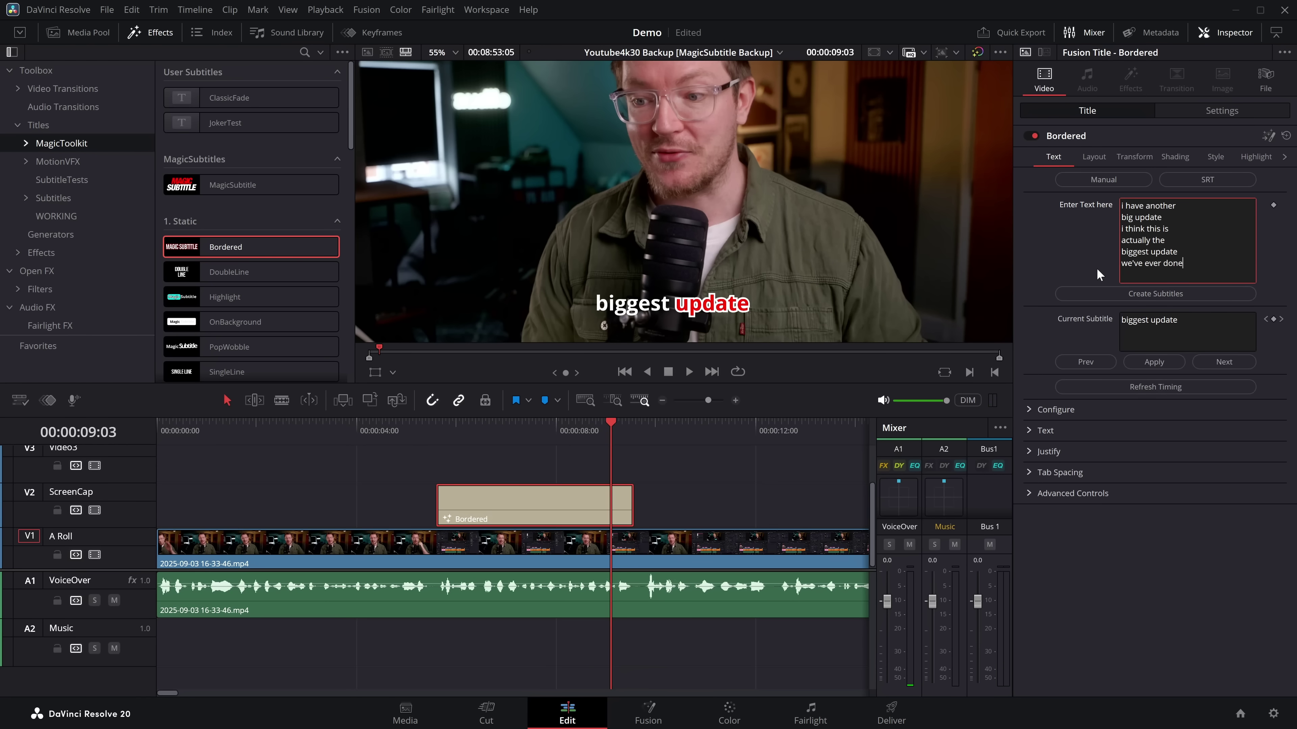
pyautogui.click(1154, 295)
# Check playback, trim the caption clip's end, and refresh subtitle timing to fit it.
pyautogui.press('space')
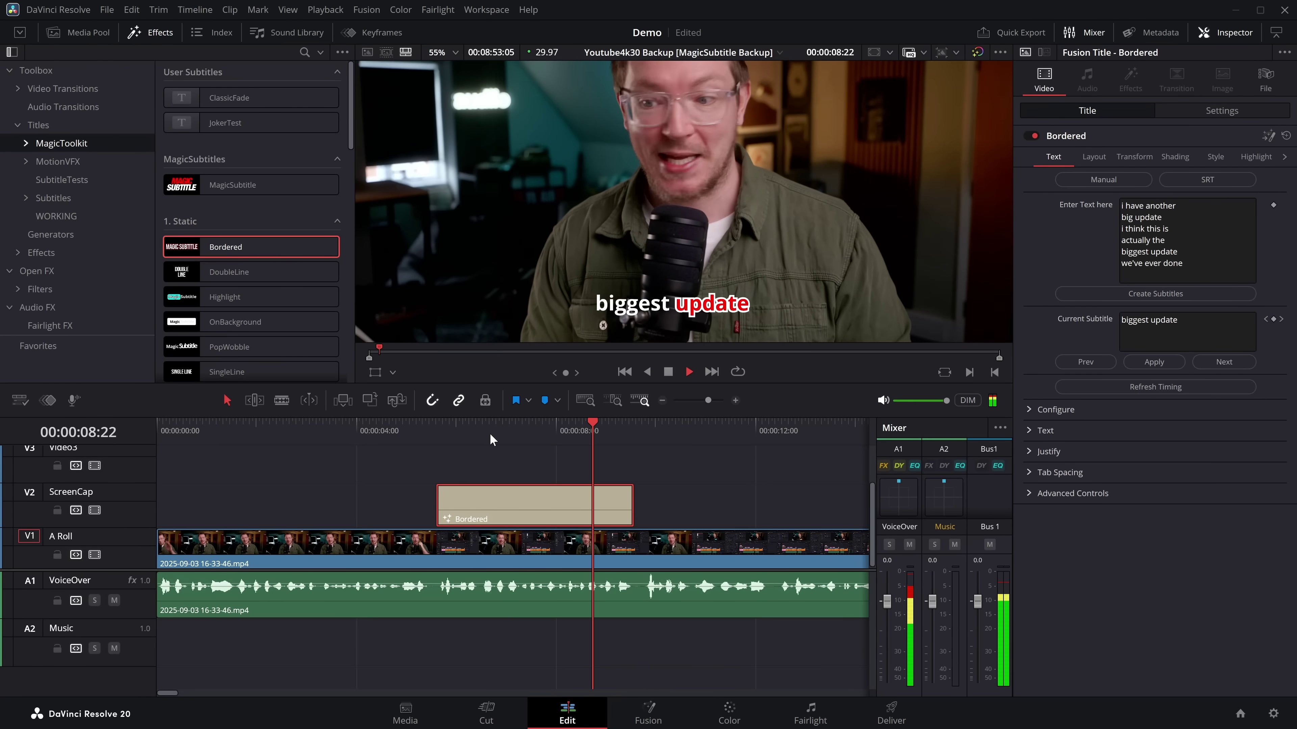
pyautogui.press('space')
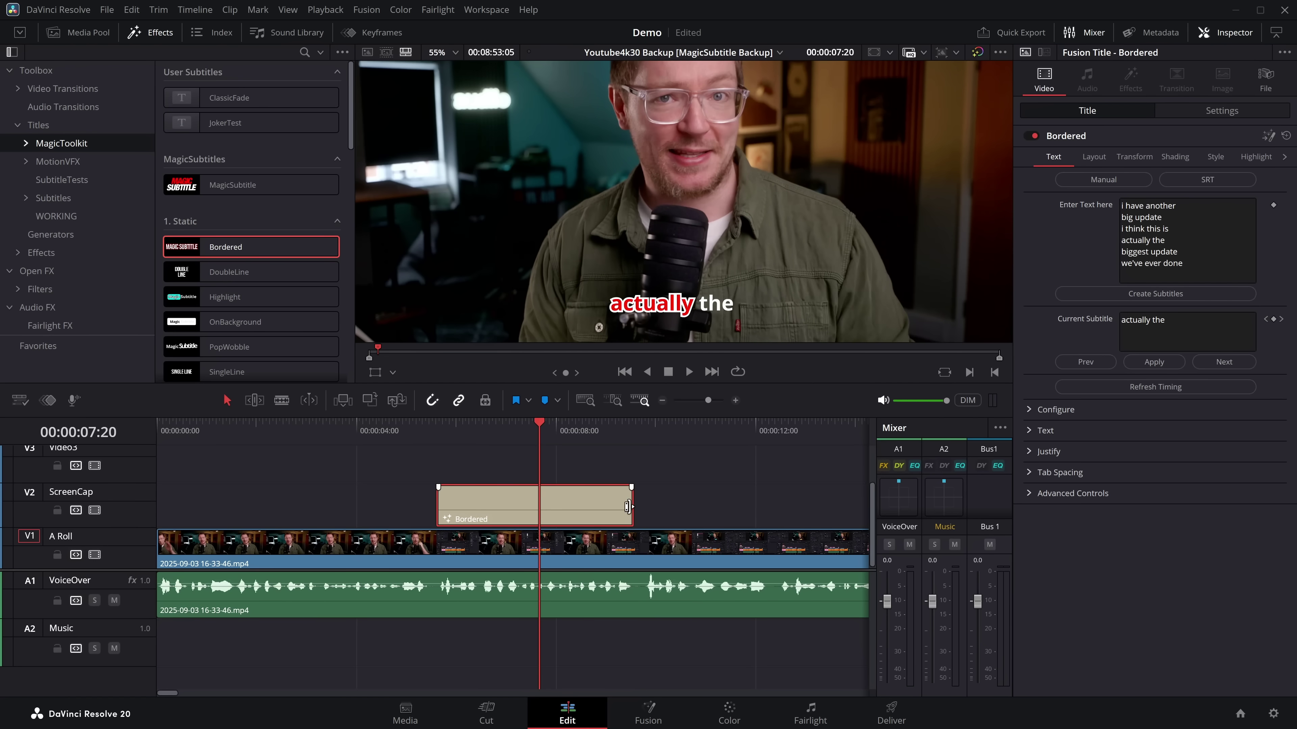
pyautogui.moveTo(629, 507)
pyautogui.mouseDown()
pyautogui.moveTo(746, 511)
pyautogui.moveTo(628, 510)
pyautogui.mouseUp()
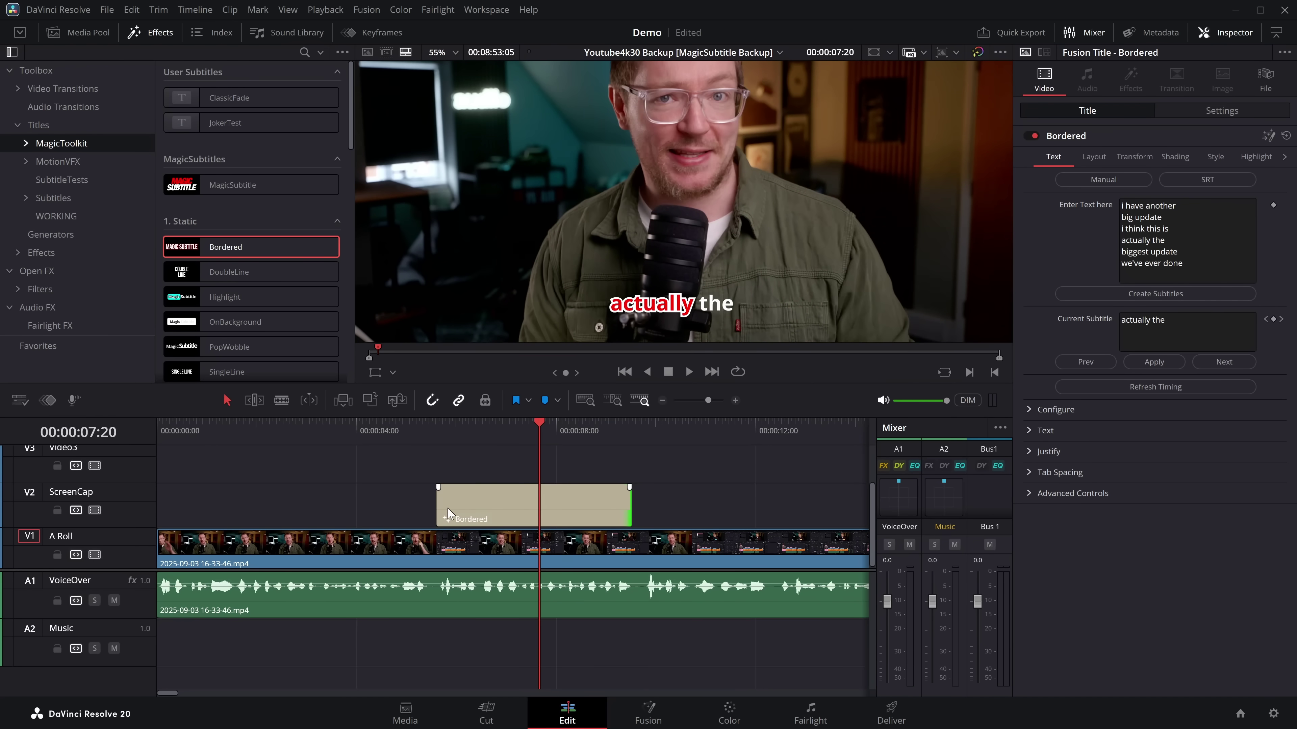
pyautogui.click(1139, 387)
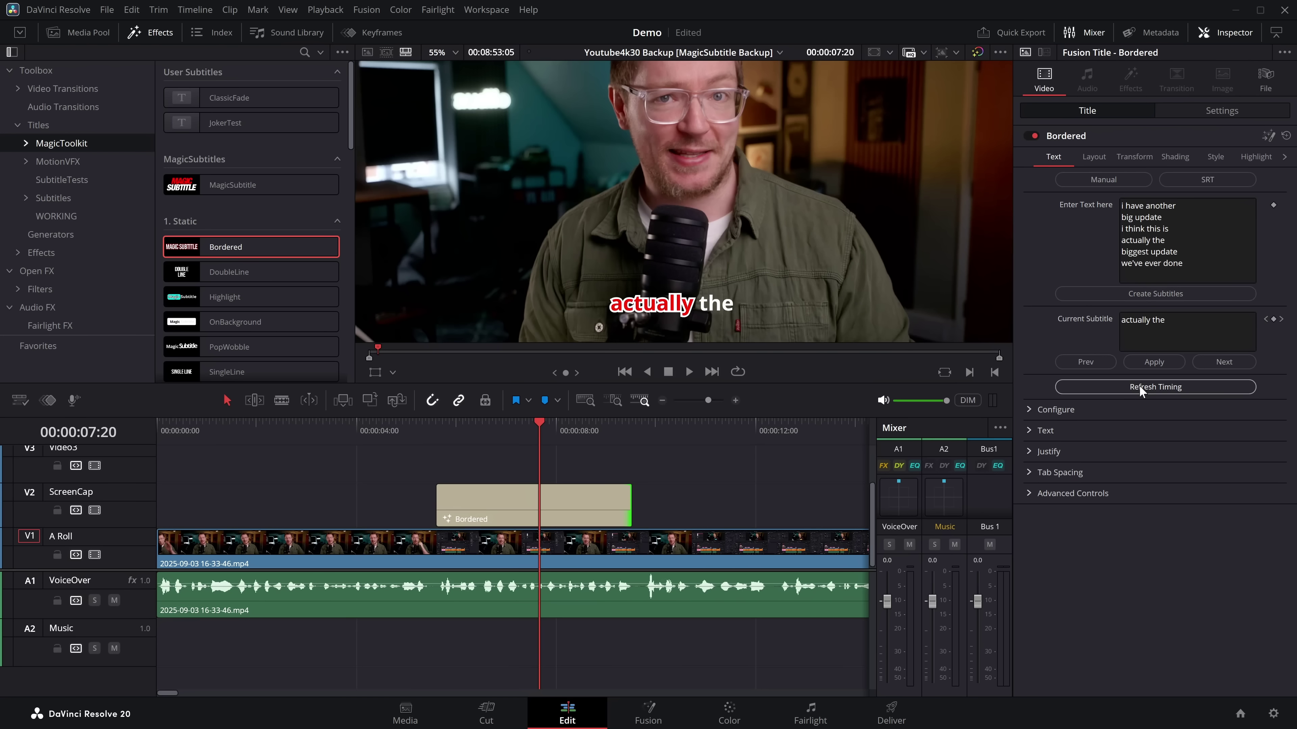
pyautogui.click(1028, 409)
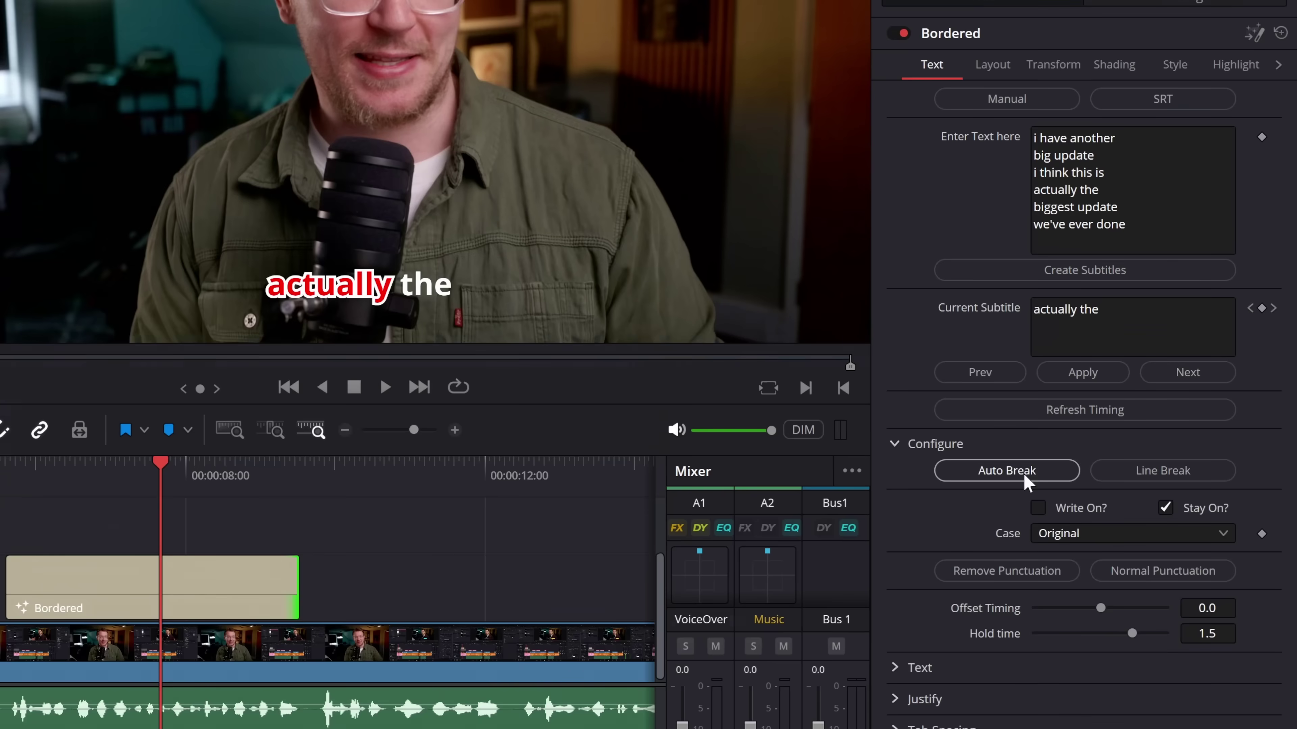
# Auto-break the script into 3-word subtitles with Write On enabled, and play them back.
pyautogui.click(1016, 645)
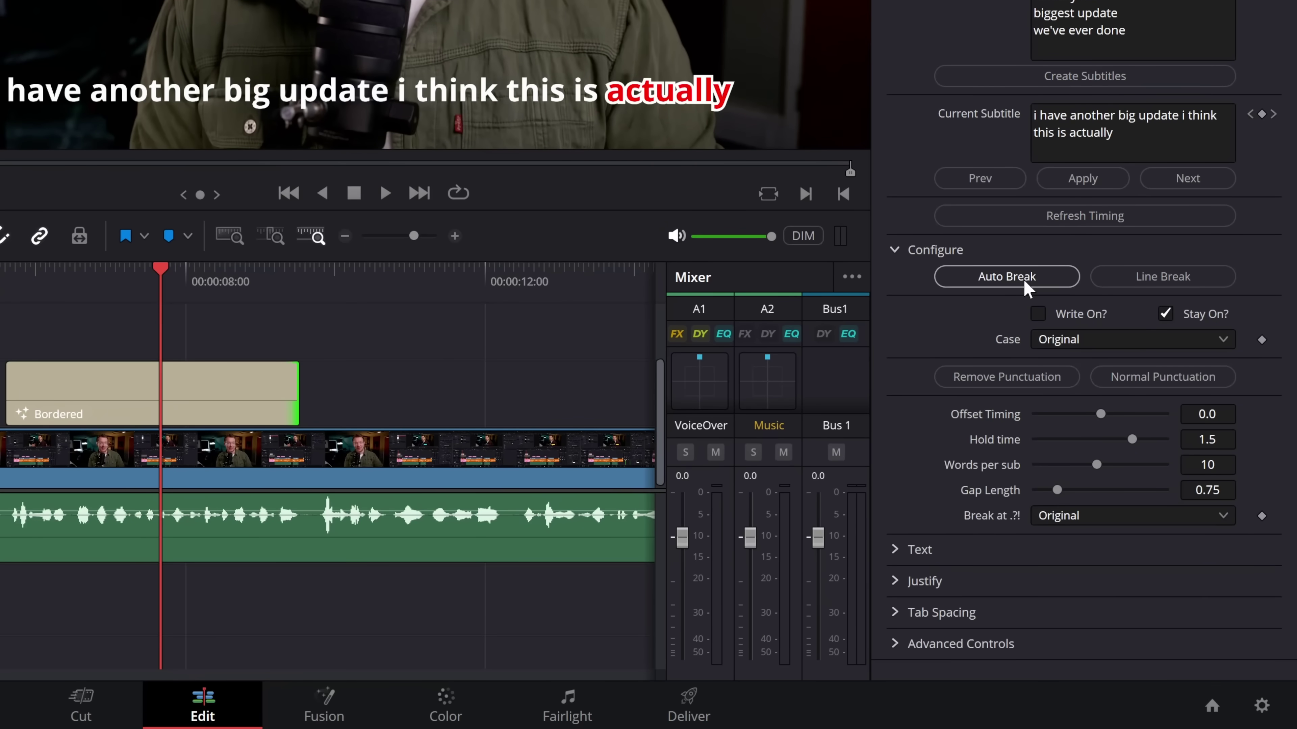
pyautogui.moveTo(1096, 464); pyautogui.dragTo(1051, 469)
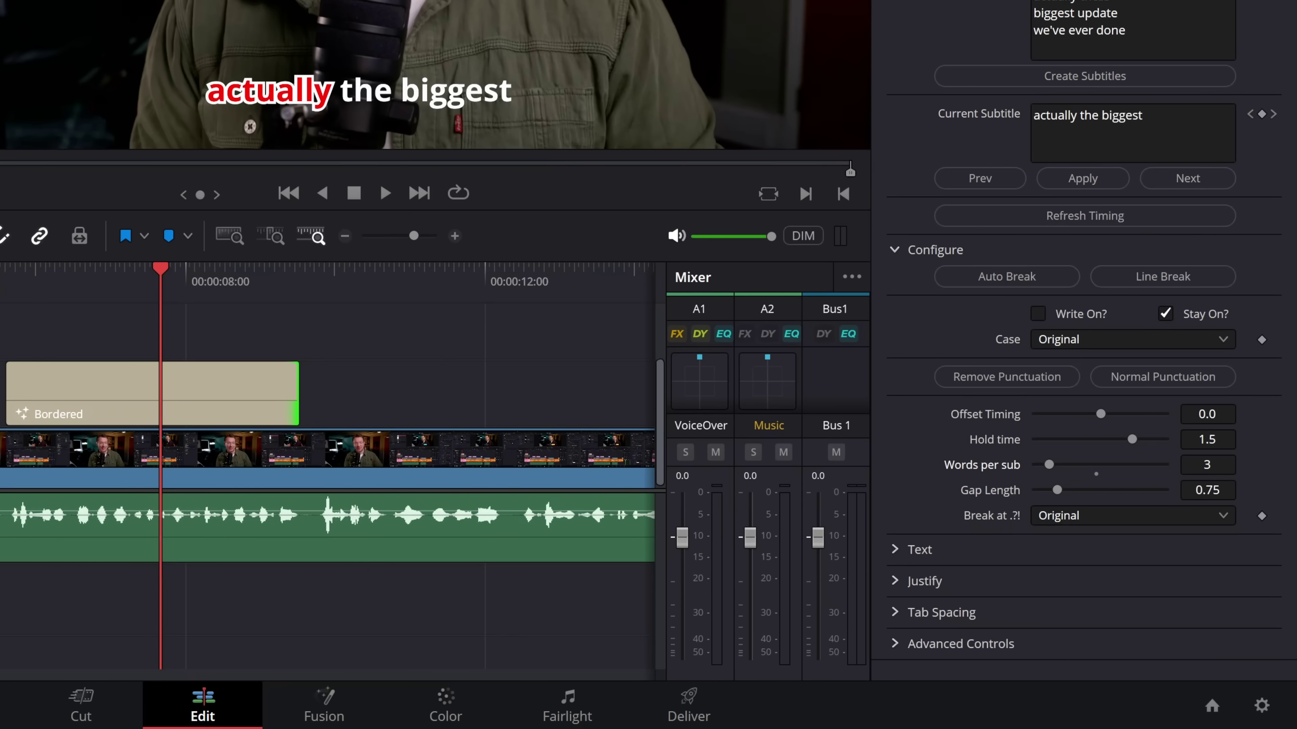
pyautogui.click(1077, 313)
pyautogui.click(93, 278)
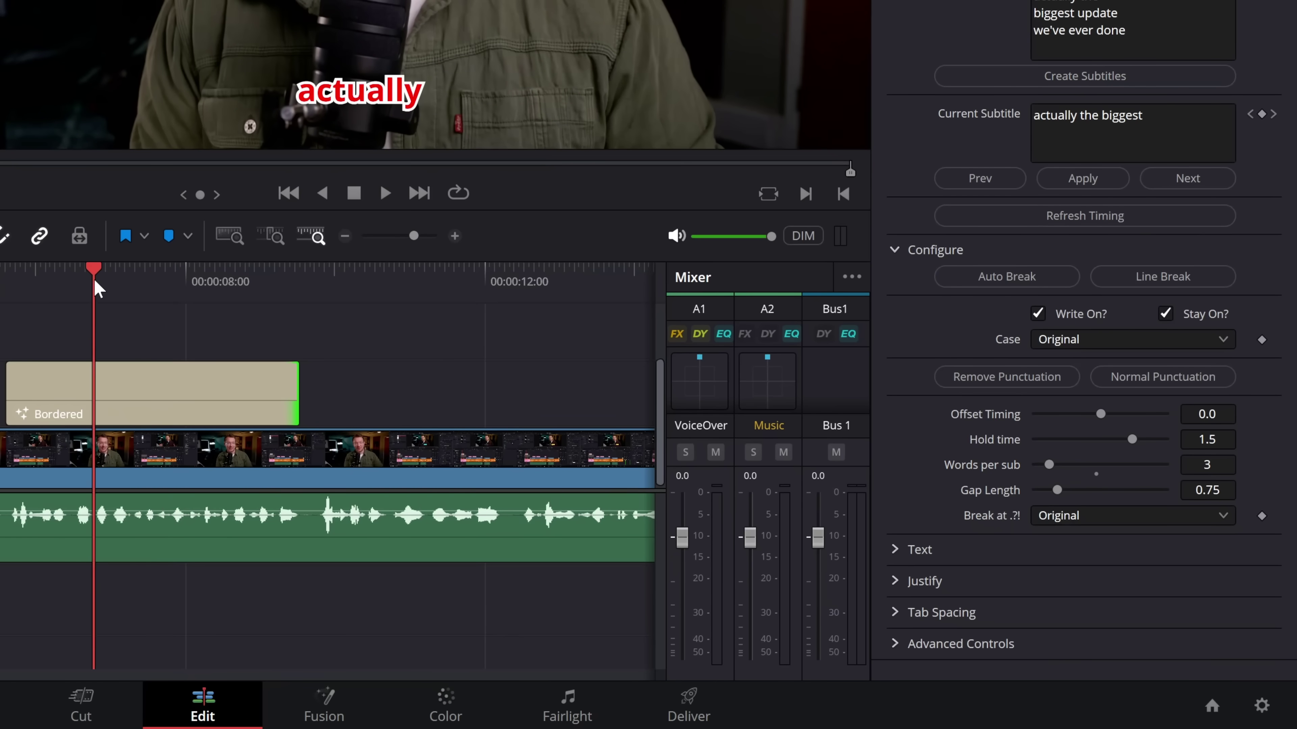
pyautogui.press('space')
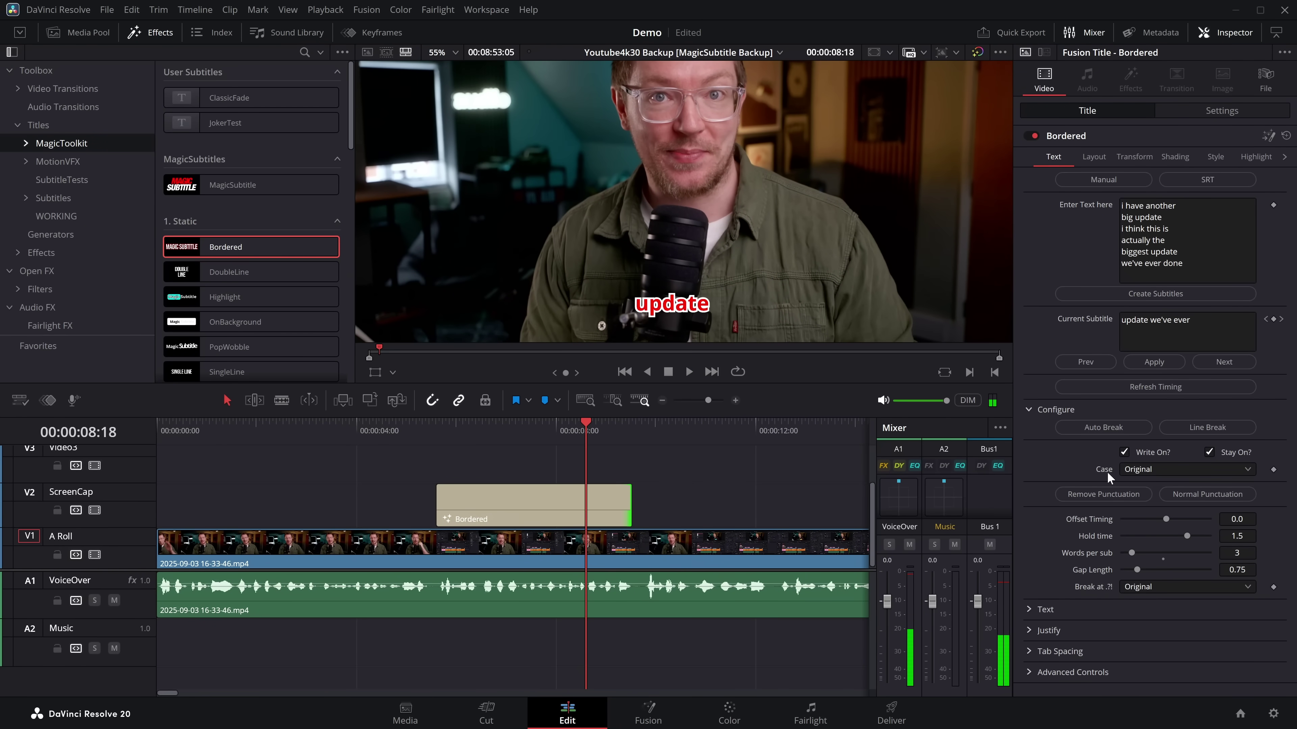
# Review the caption's Text, Style and Highlight settings.
pyautogui.click(1054, 608)
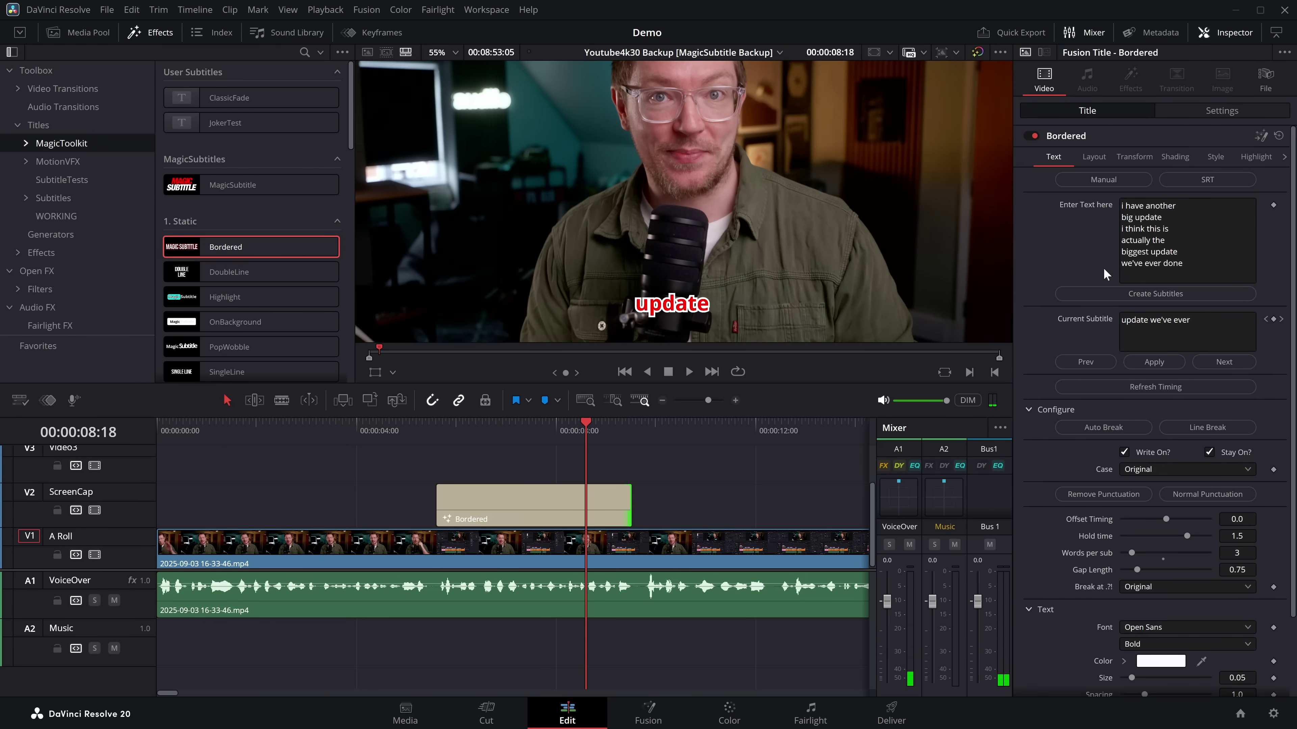
pyautogui.click(1217, 158)
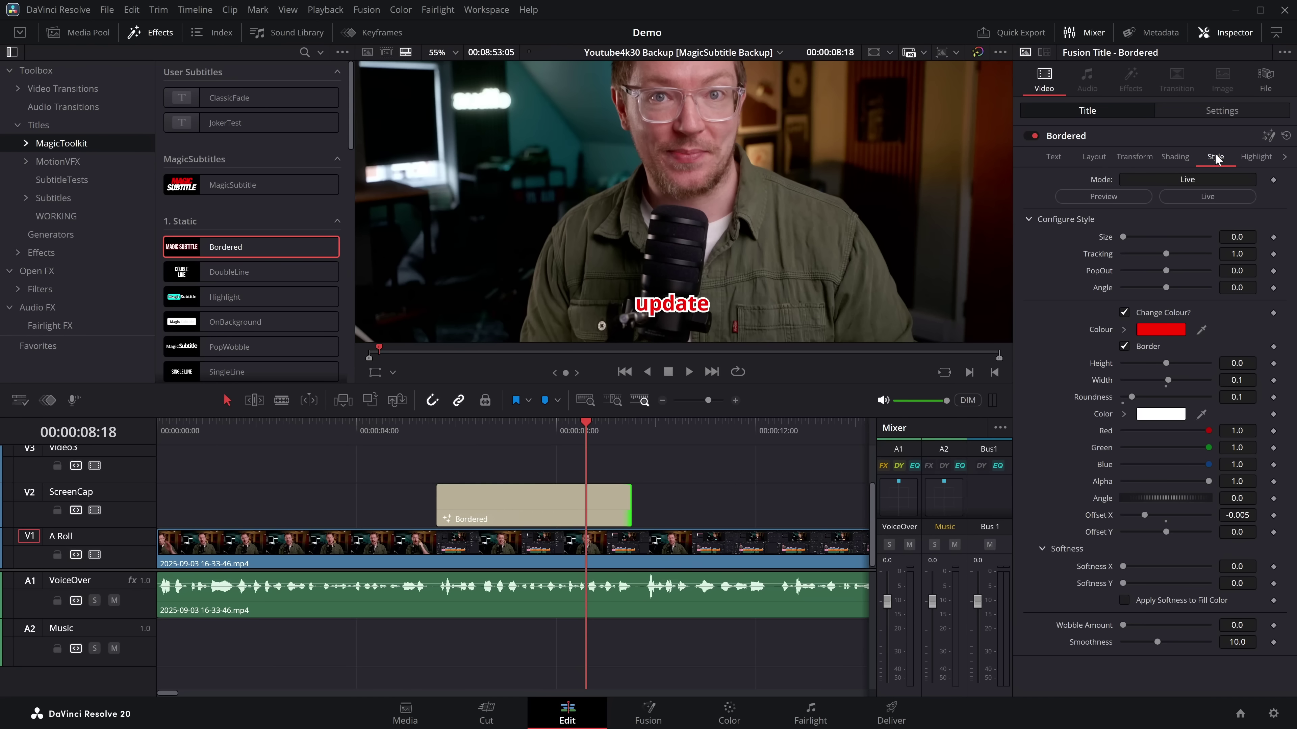
pyautogui.click(1253, 158)
pyautogui.click(1214, 157)
pyautogui.scroll(-5, 255, 230)
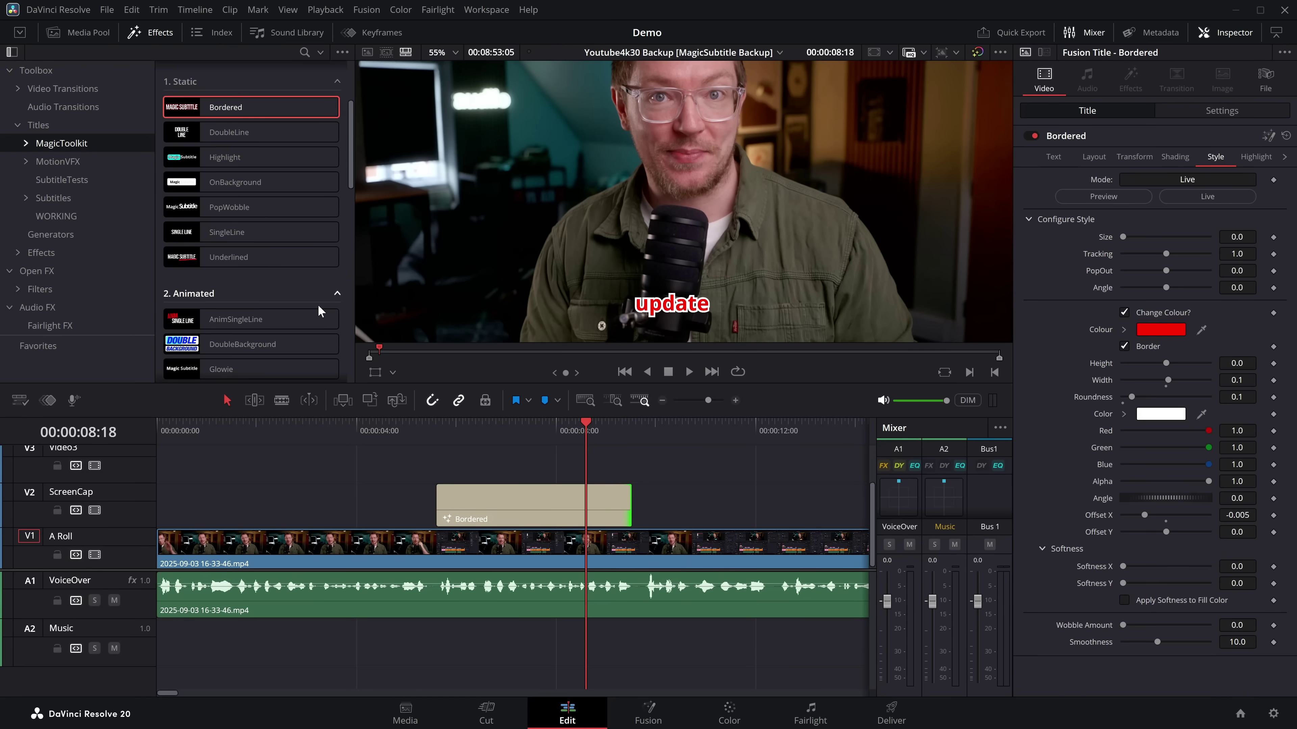
pyautogui.scroll(-5, 258, 218)
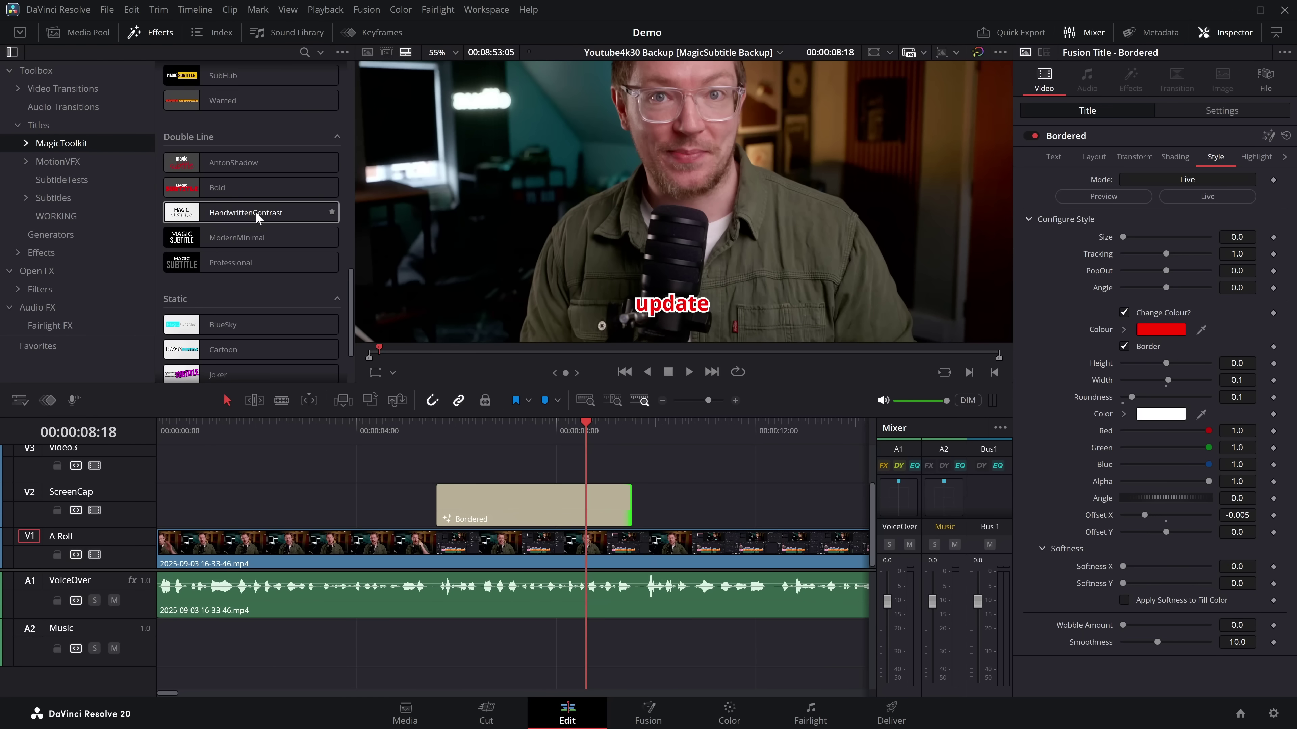
pyautogui.scroll(-2, 258, 218)
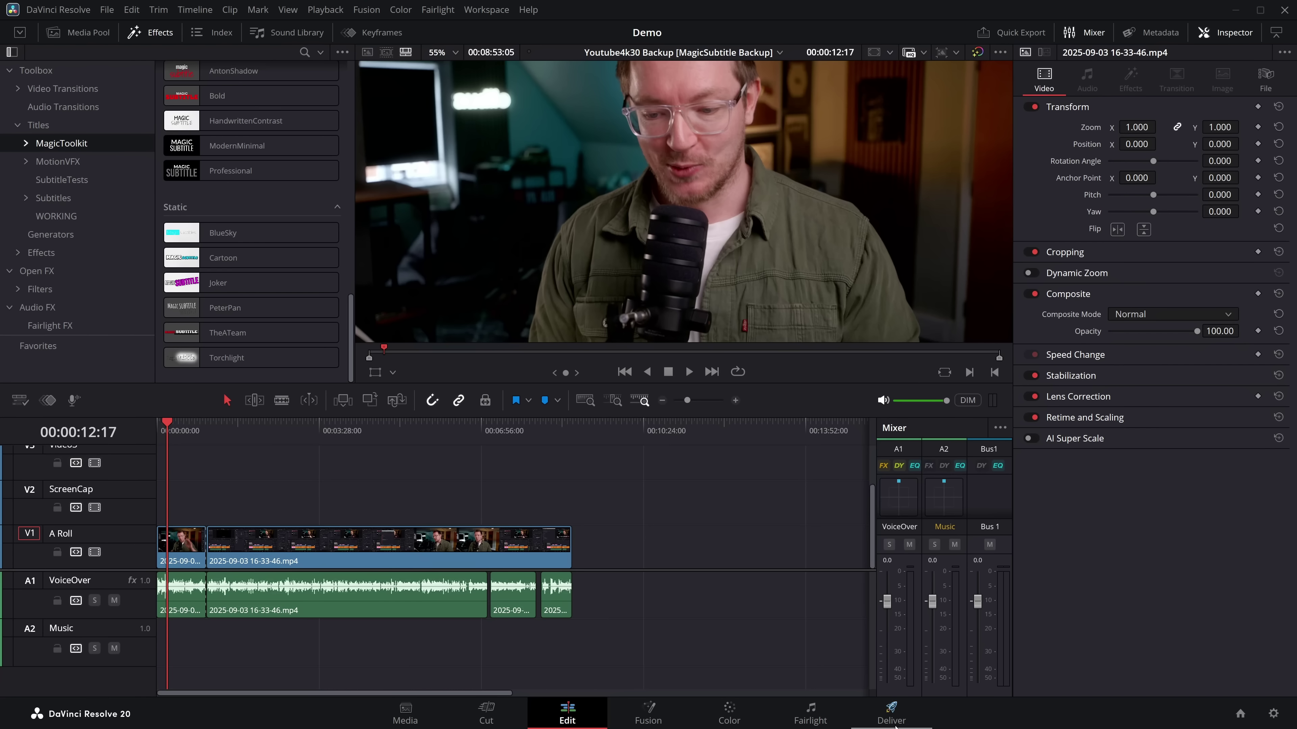
pyautogui.click(891, 712)
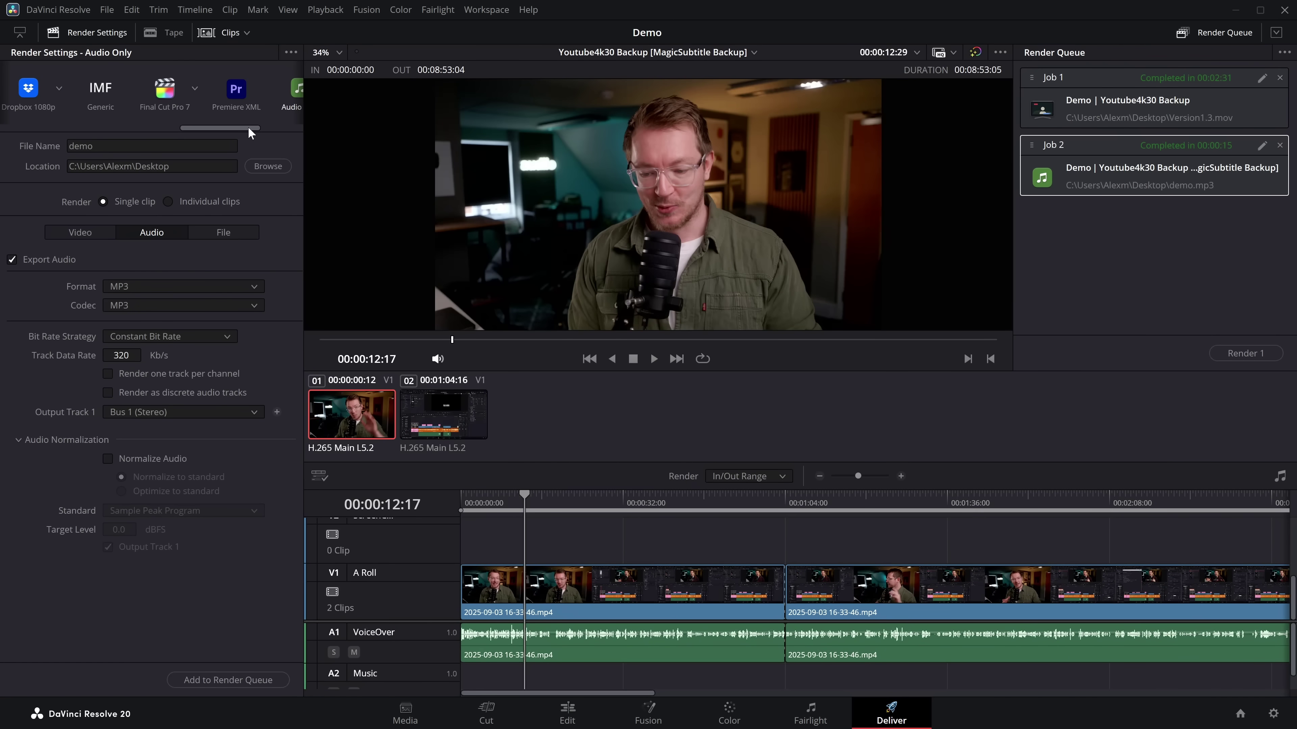
# Choose the audio-only export preset with MP3 as the audio format.
pyautogui.hscroll(3, 250, 131)
pyautogui.click(221, 97)
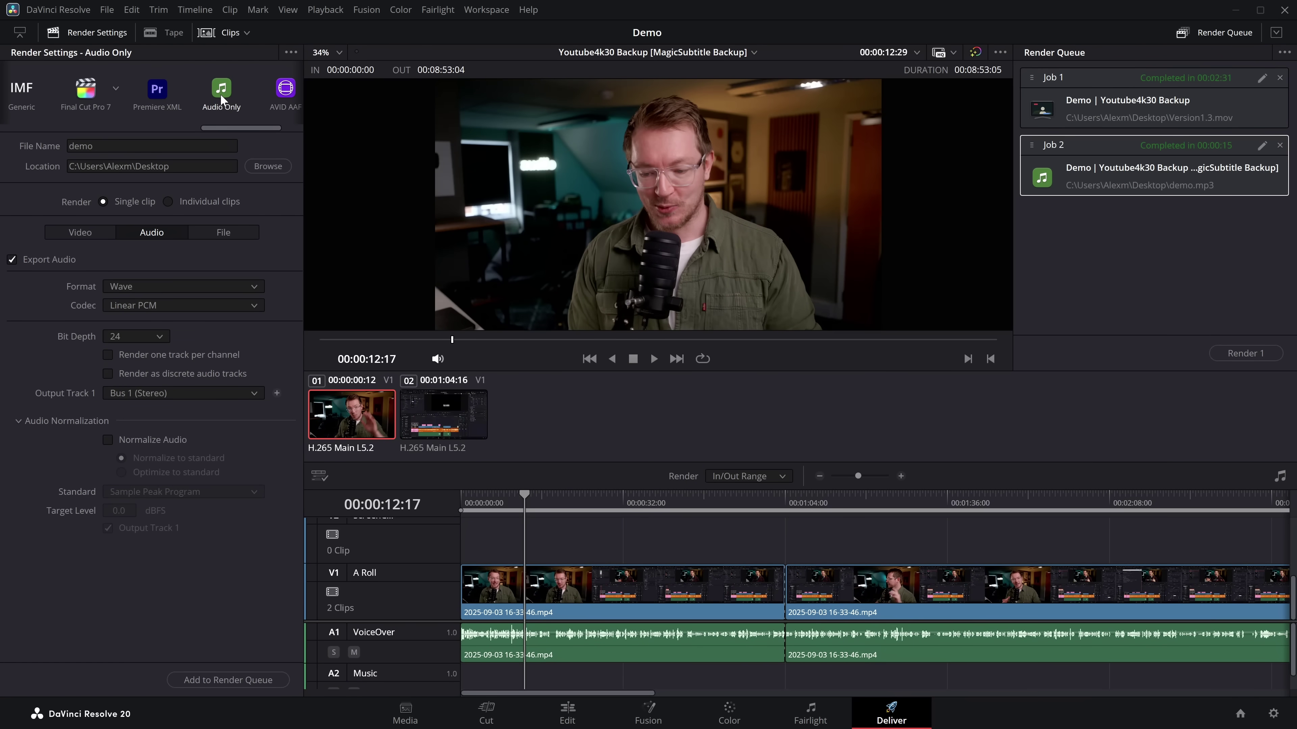
pyautogui.click(176, 305)
pyautogui.click(153, 322)
pyautogui.click(170, 288)
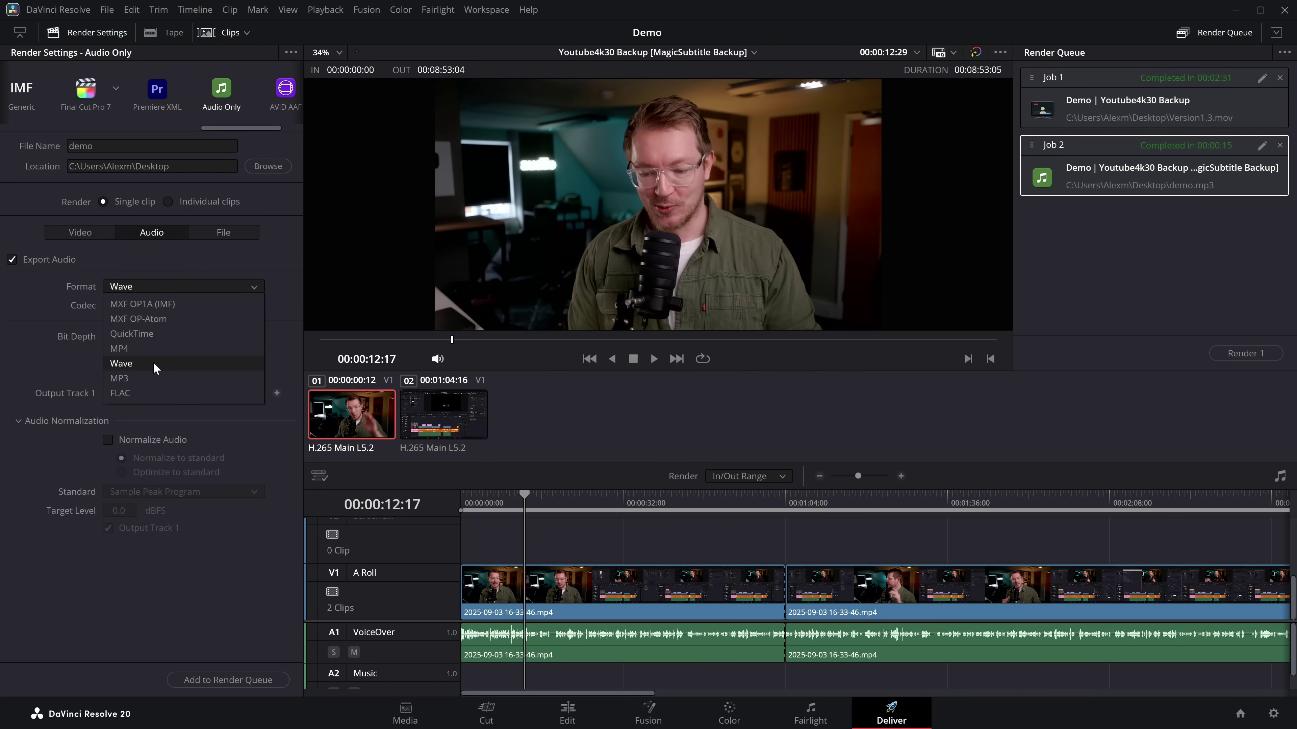
pyautogui.click(138, 383)
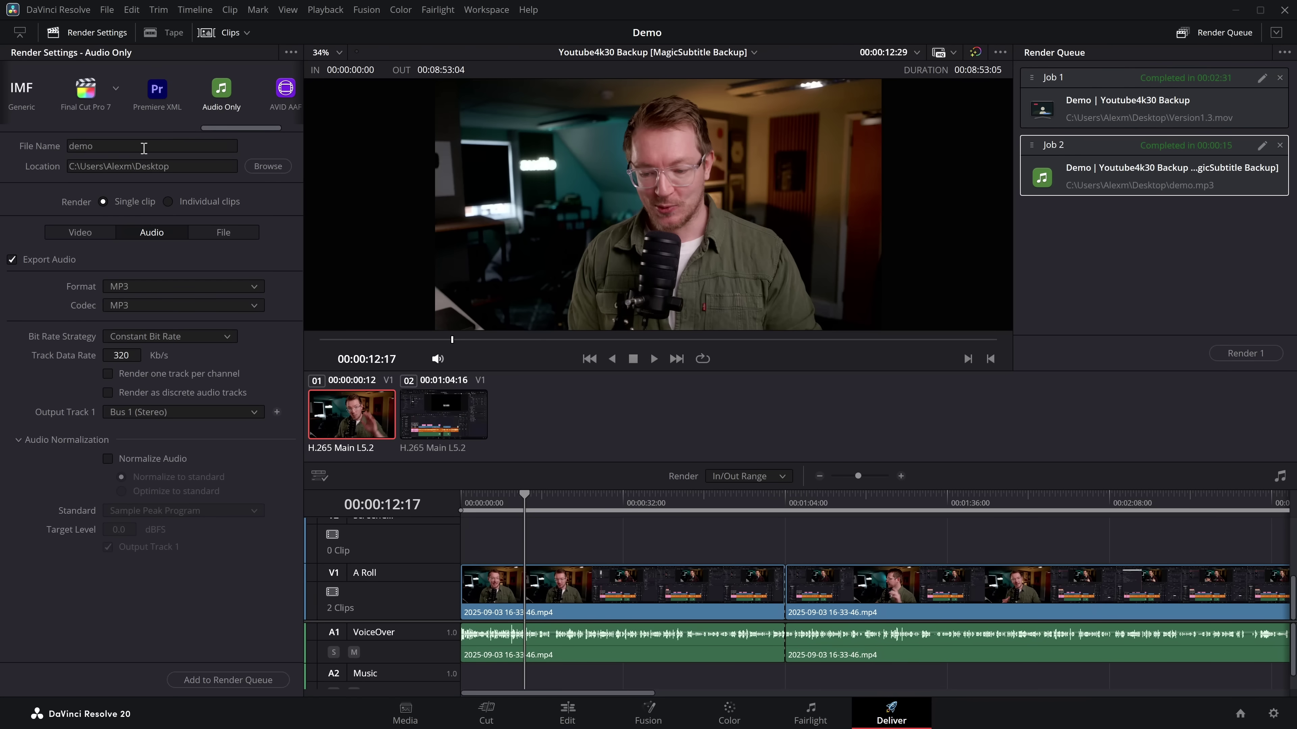
# Name the export demoFullT, add it to the render queue, and render all.
pyautogui.write('FullT')
pyautogui.click(205, 681)
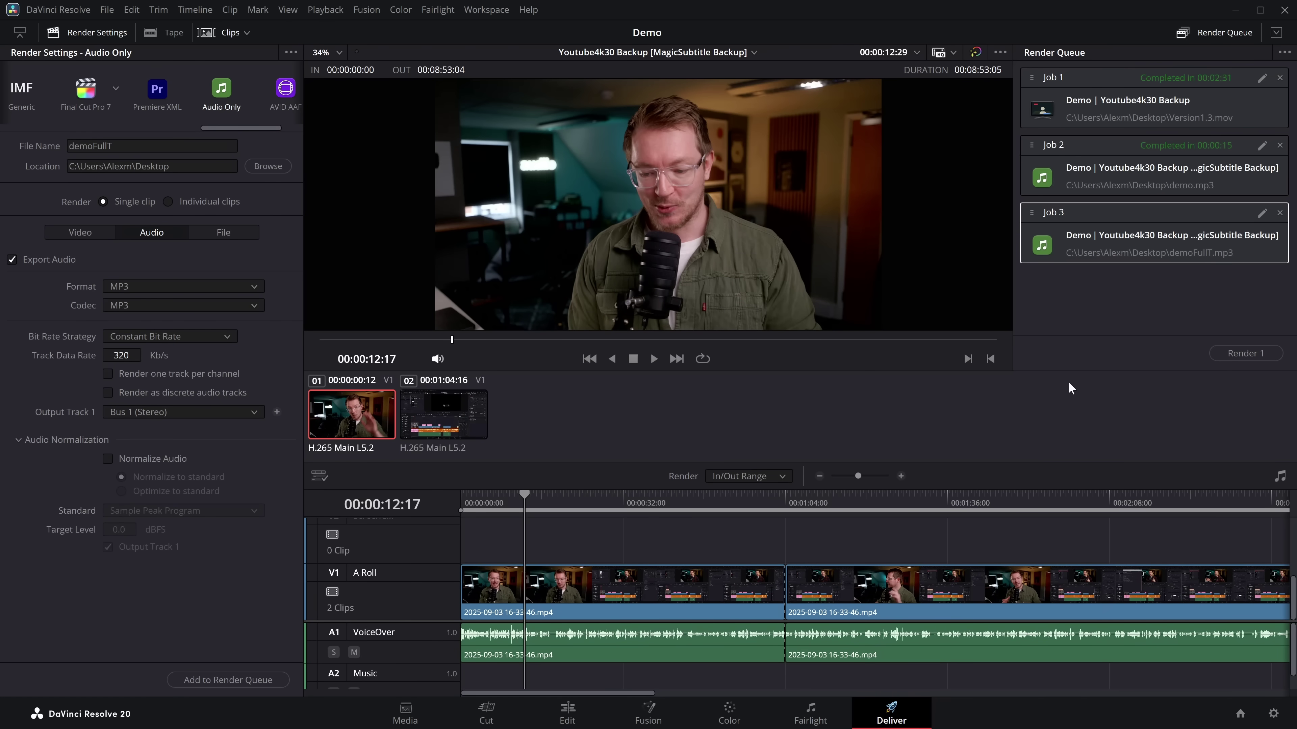
pyautogui.click(1241, 353)
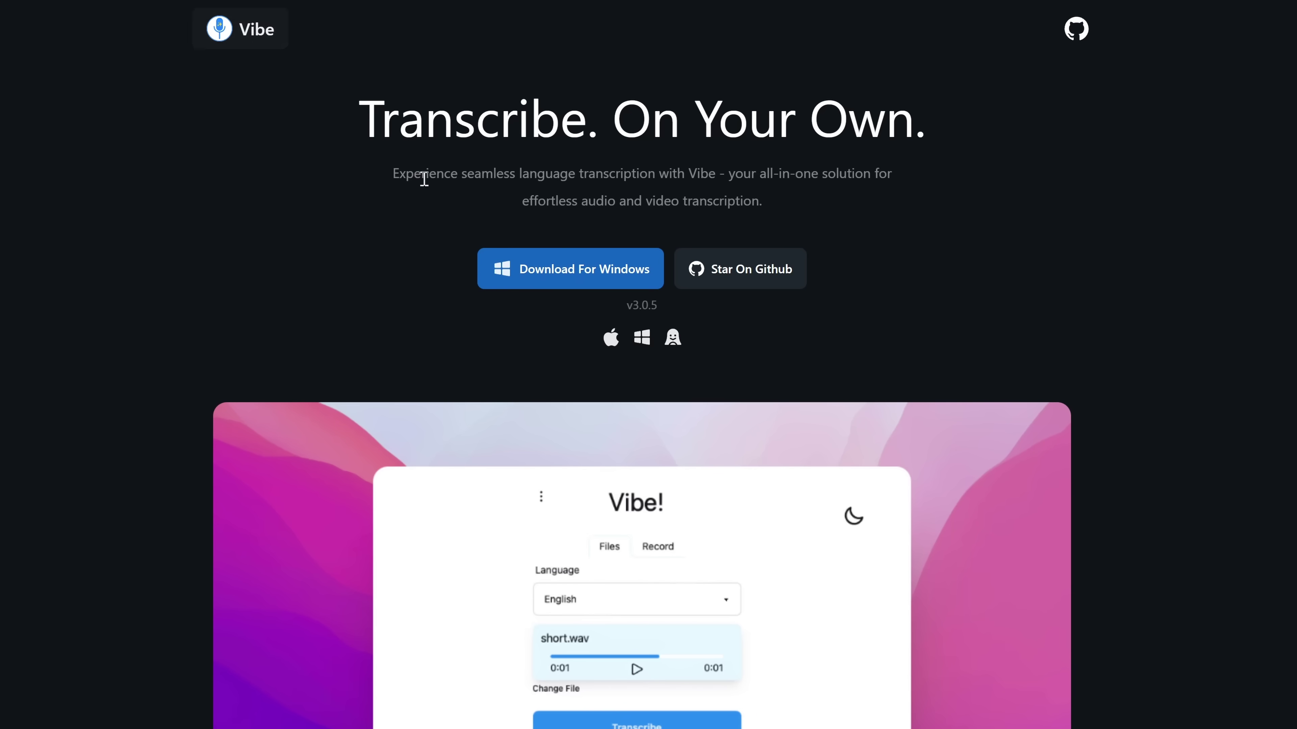
# Look over the Vibe home page's tagline and scroll down its download section.
pyautogui.moveTo(396, 173); pyautogui.dragTo(726, 180)
pyautogui.click(733, 176)
pyautogui.scroll(-12, 674, 351)
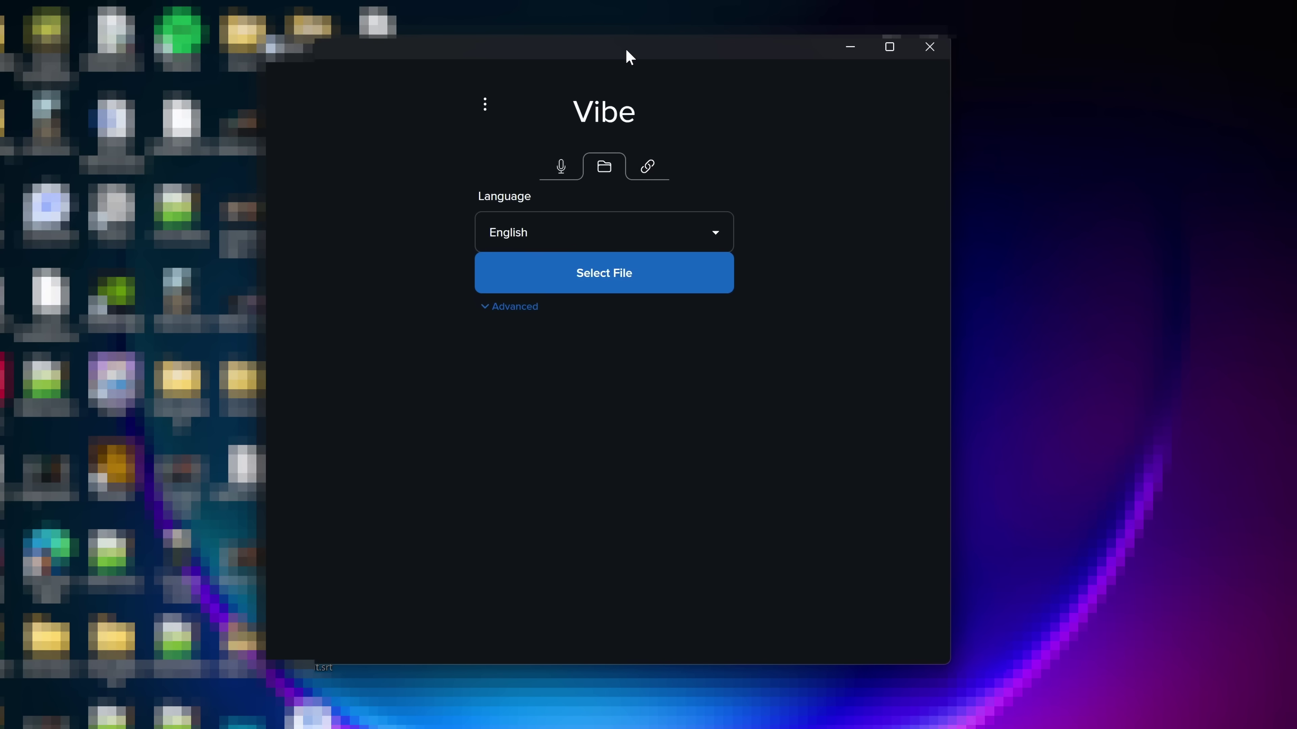
# Load demoFullT.mp3 into Vibe and start transcribing it to SRT.
pyautogui.moveTo(624, 48); pyautogui.dragTo(655, 50)
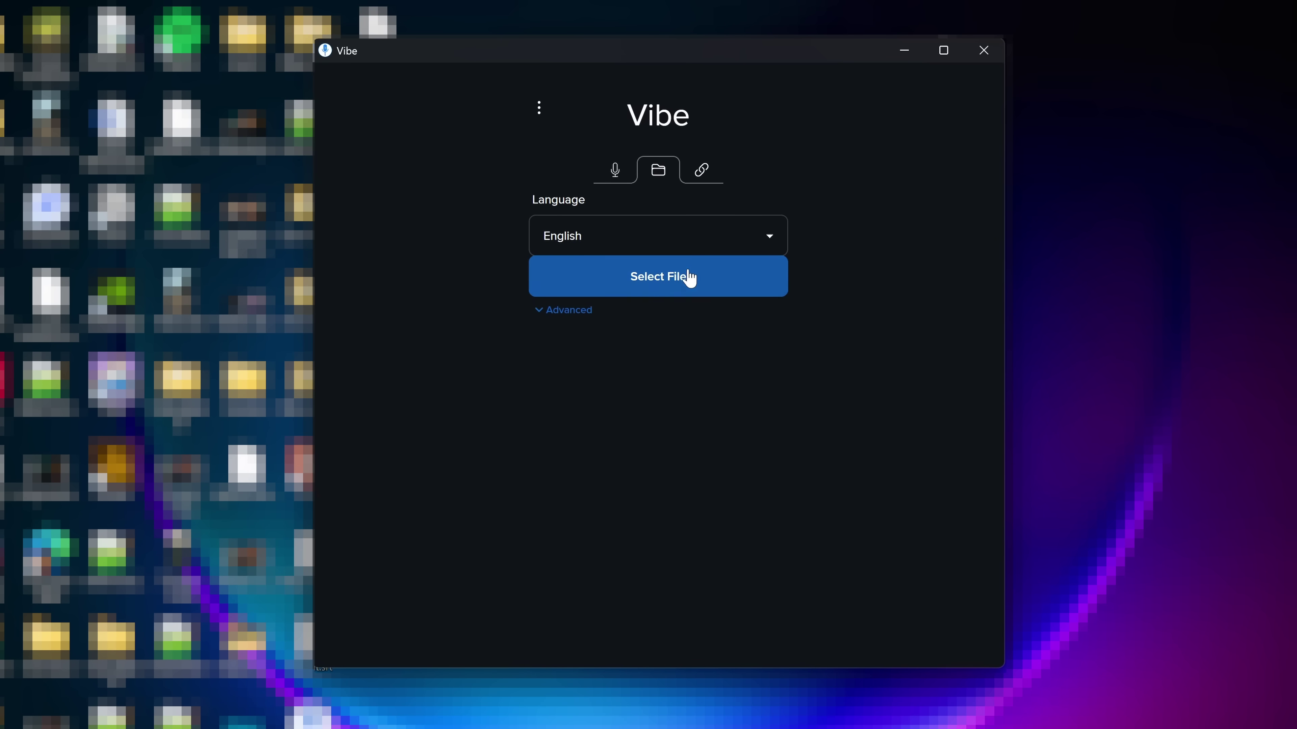
pyautogui.click(670, 287)
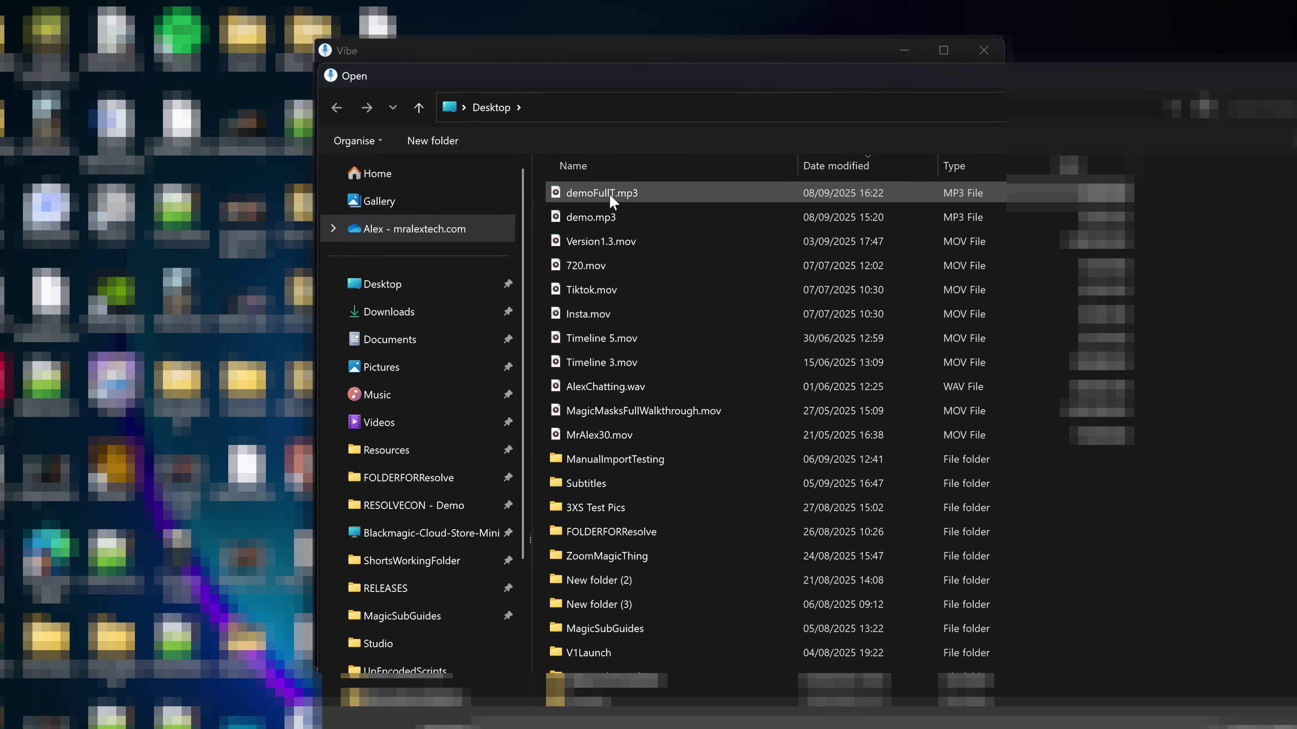
pyautogui.doubleClick(620, 192)
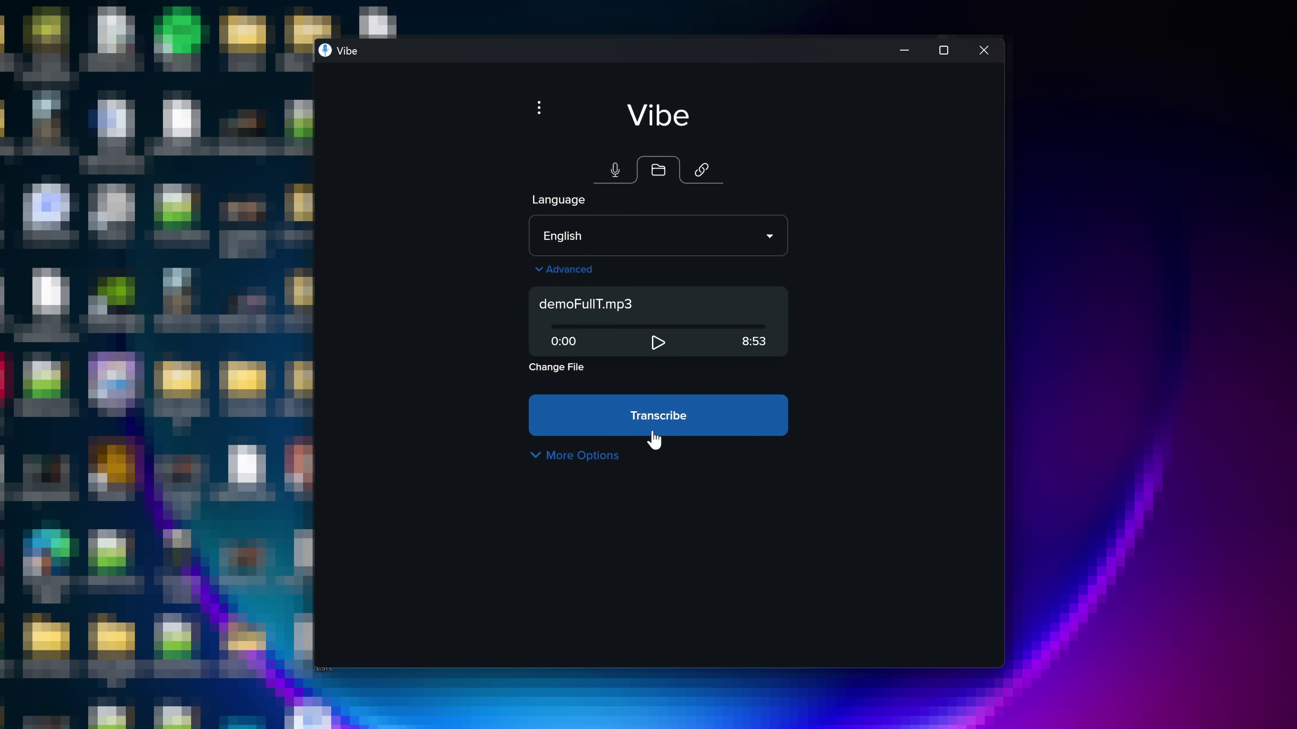
pyautogui.click(655, 428)
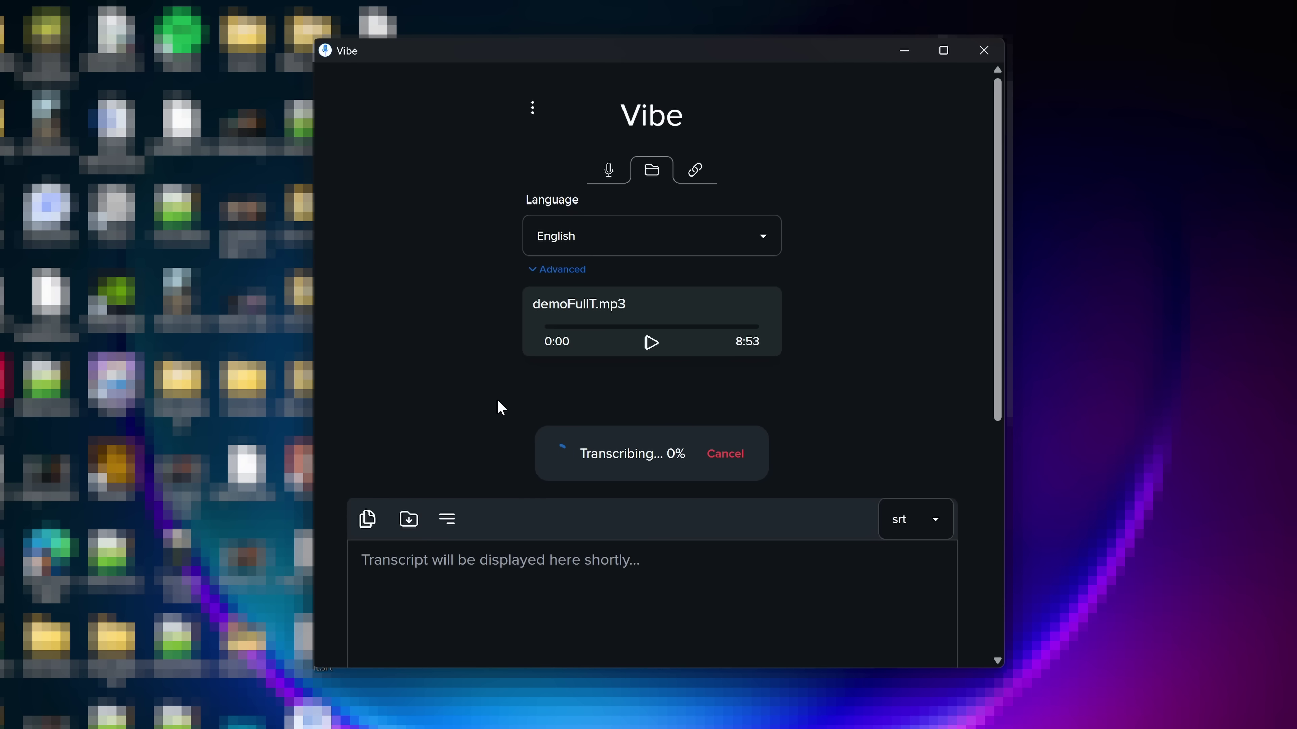
pyautogui.scroll(-3, 498, 400)
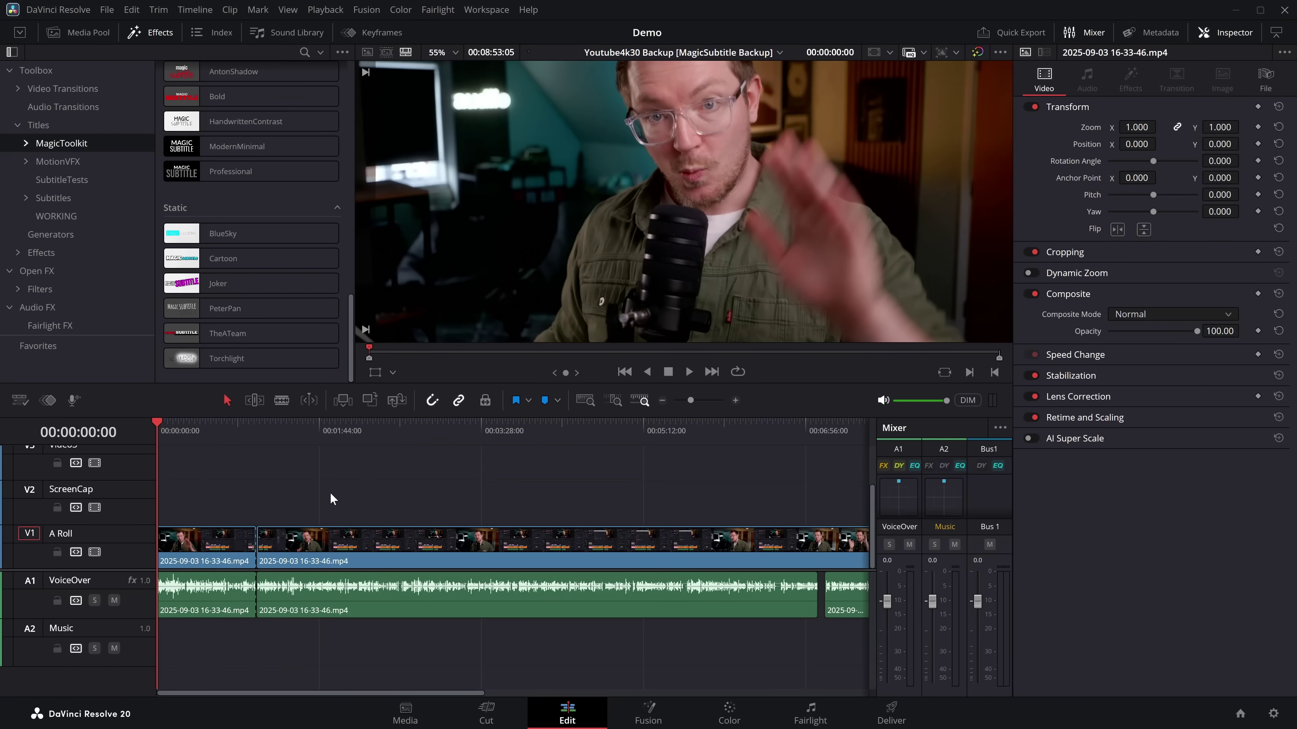
# Place the MagicSubtitlesLite Bordered title on V2 near 00:01:44 and extend its right edge.
pyautogui.click(26, 143)
pyautogui.click(74, 178)
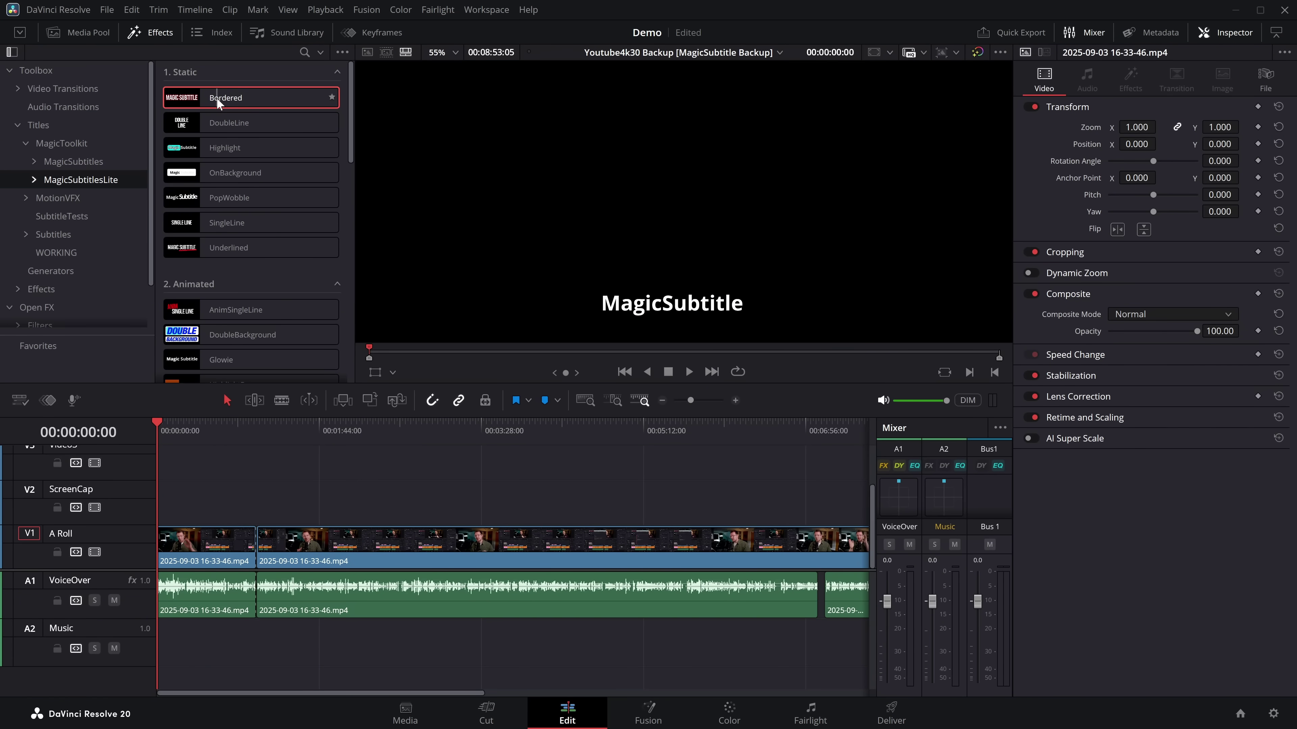
pyautogui.moveTo(218, 97); pyautogui.dragTo(341, 513)
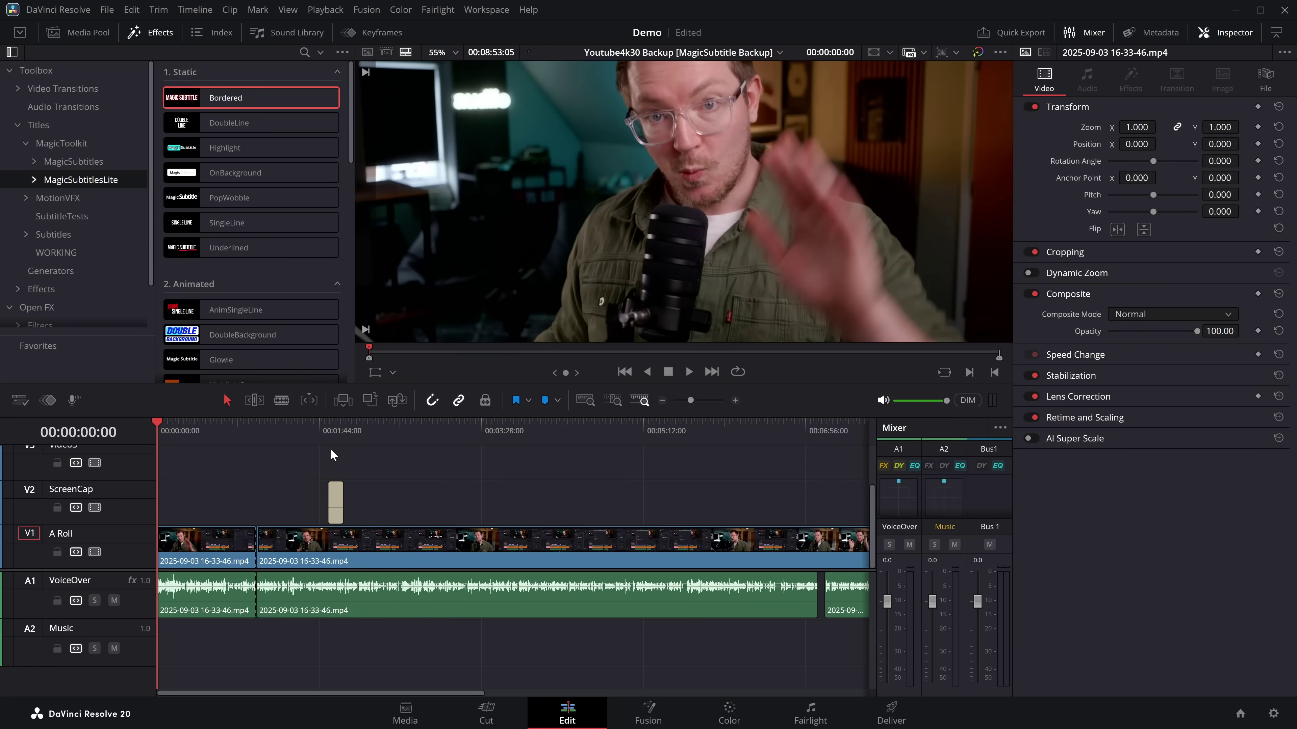
pyautogui.moveTo(331, 450); pyautogui.dragTo(332, 451)
pyautogui.click(735, 401)
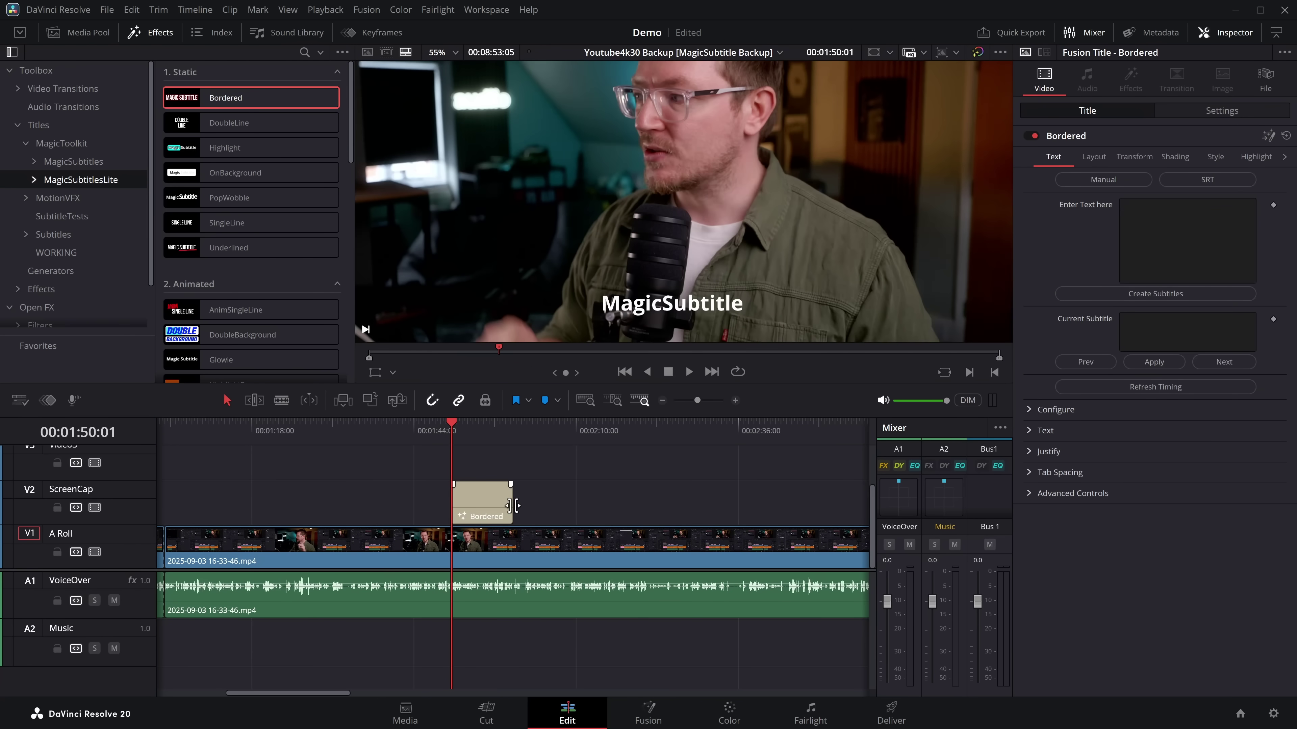
pyautogui.moveTo(511, 506); pyautogui.dragTo(796, 505)
pyautogui.click(663, 401)
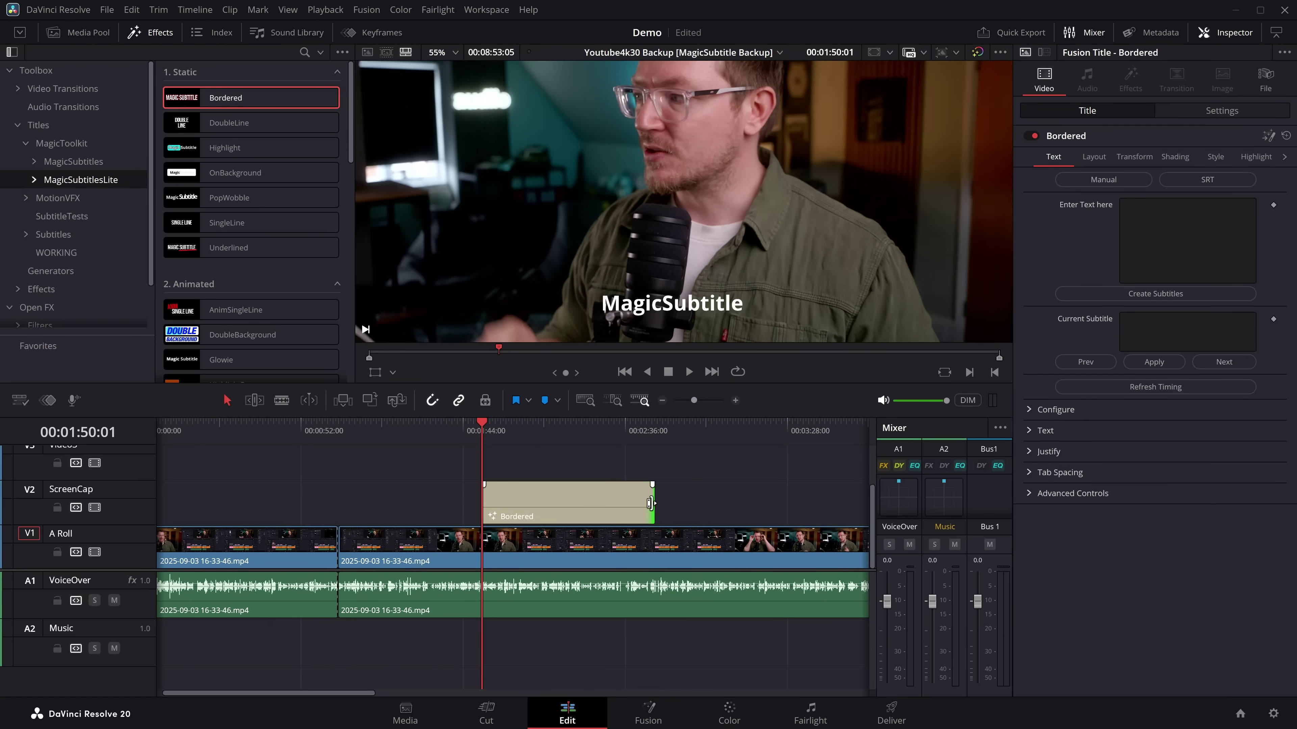
pyautogui.moveTo(649, 503); pyautogui.dragTo(797, 503)
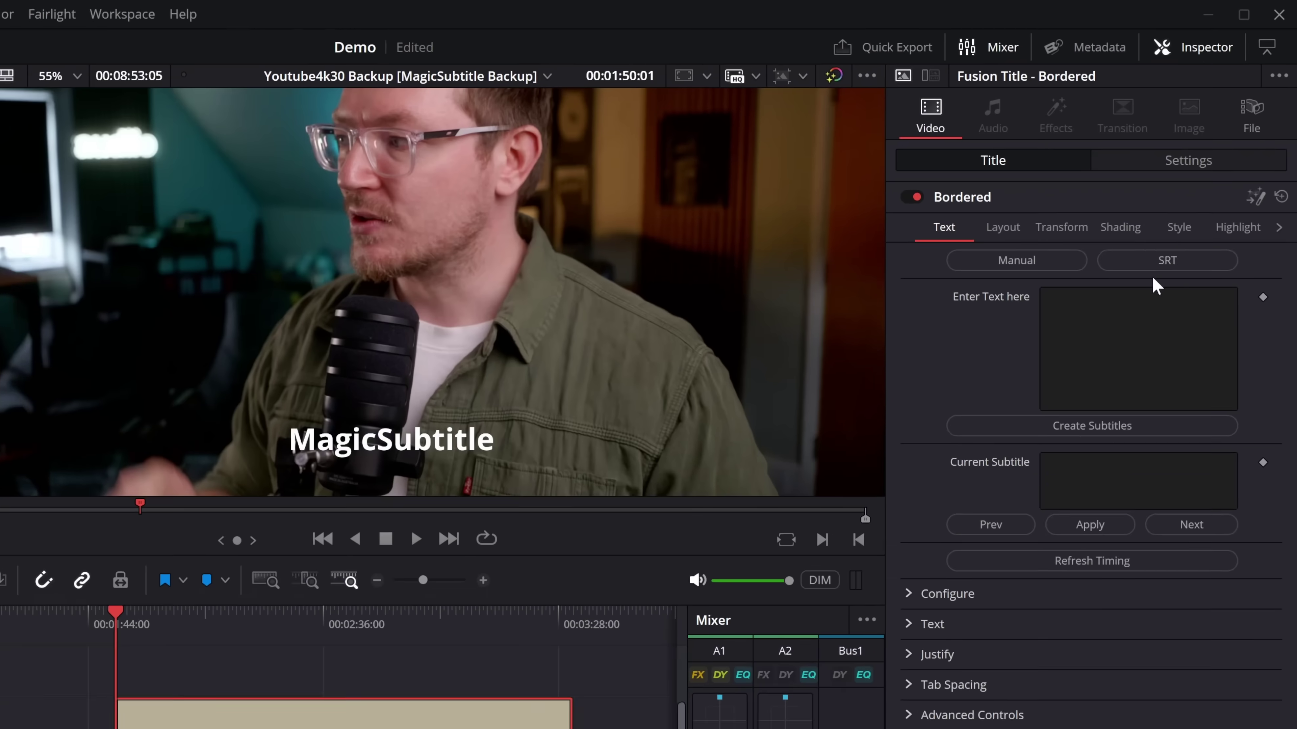
# Load the Vibe SRT file into the Bordered title's Text tab and play the captions.
pyautogui.click(1164, 261)
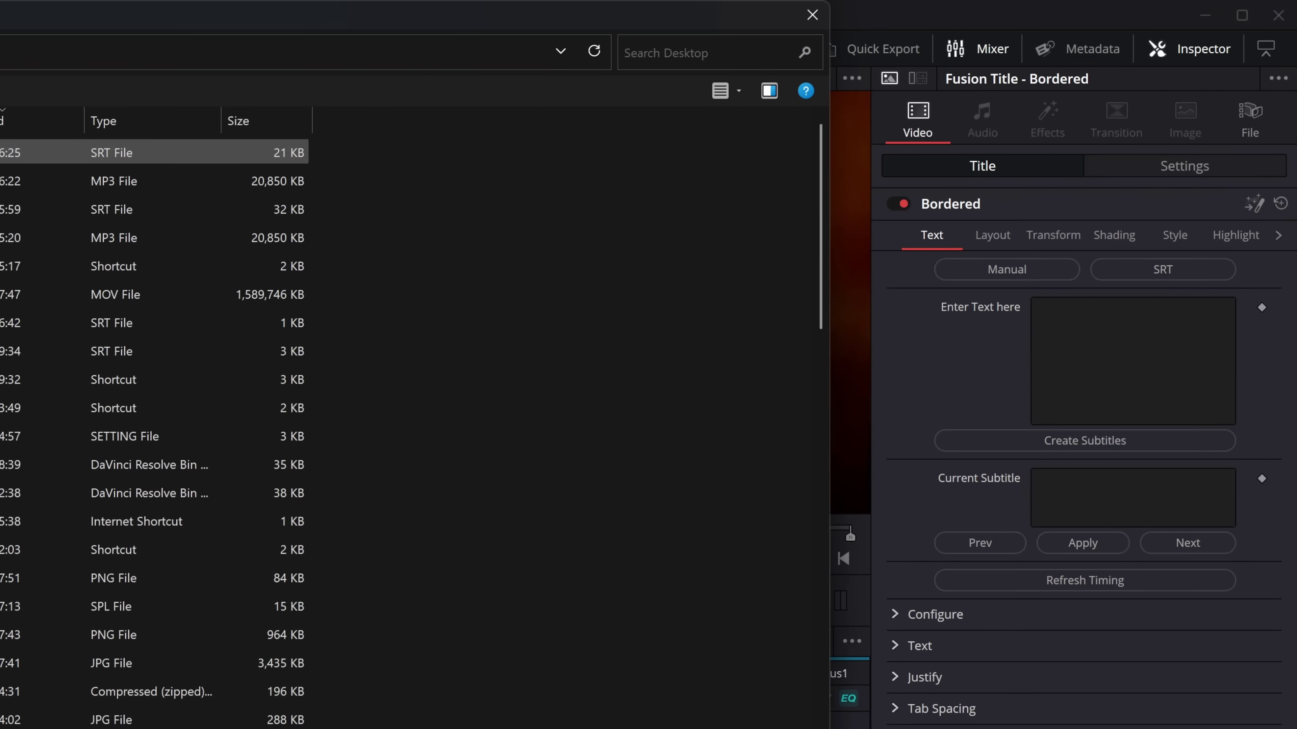
pyautogui.press('Return')
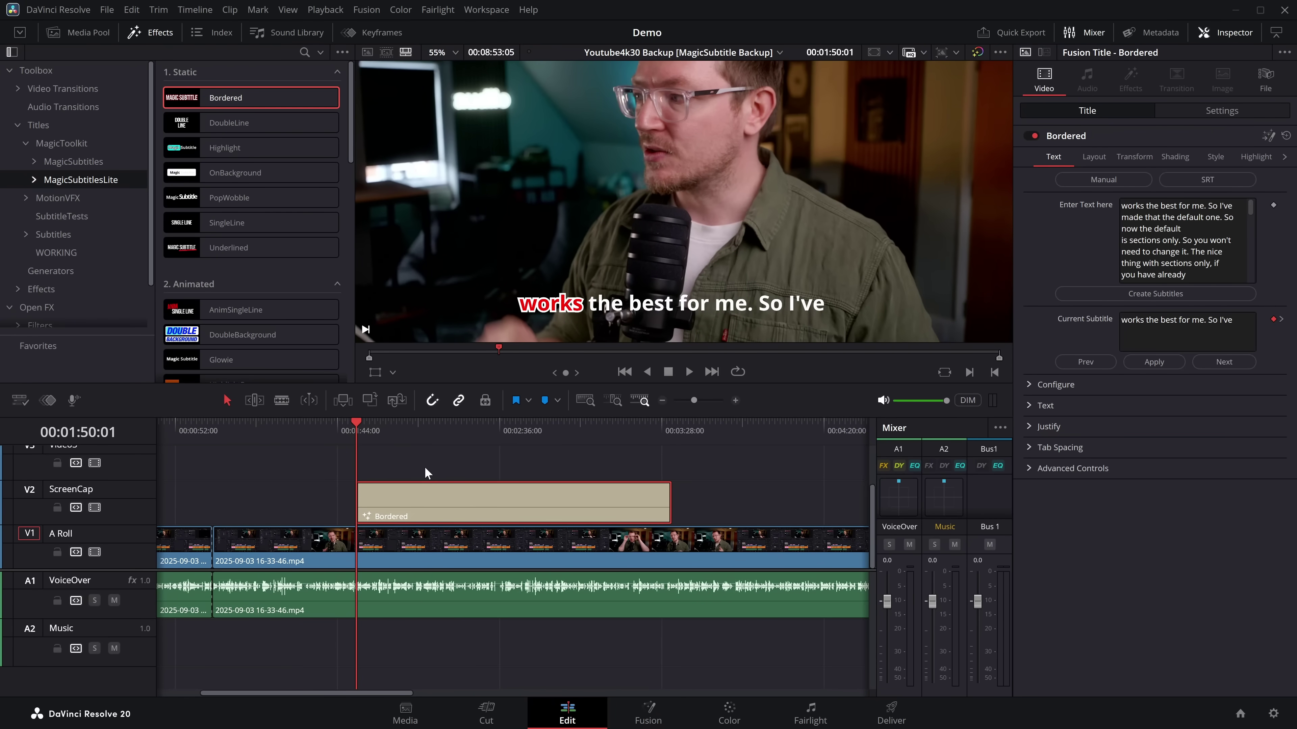
pyautogui.press('space')
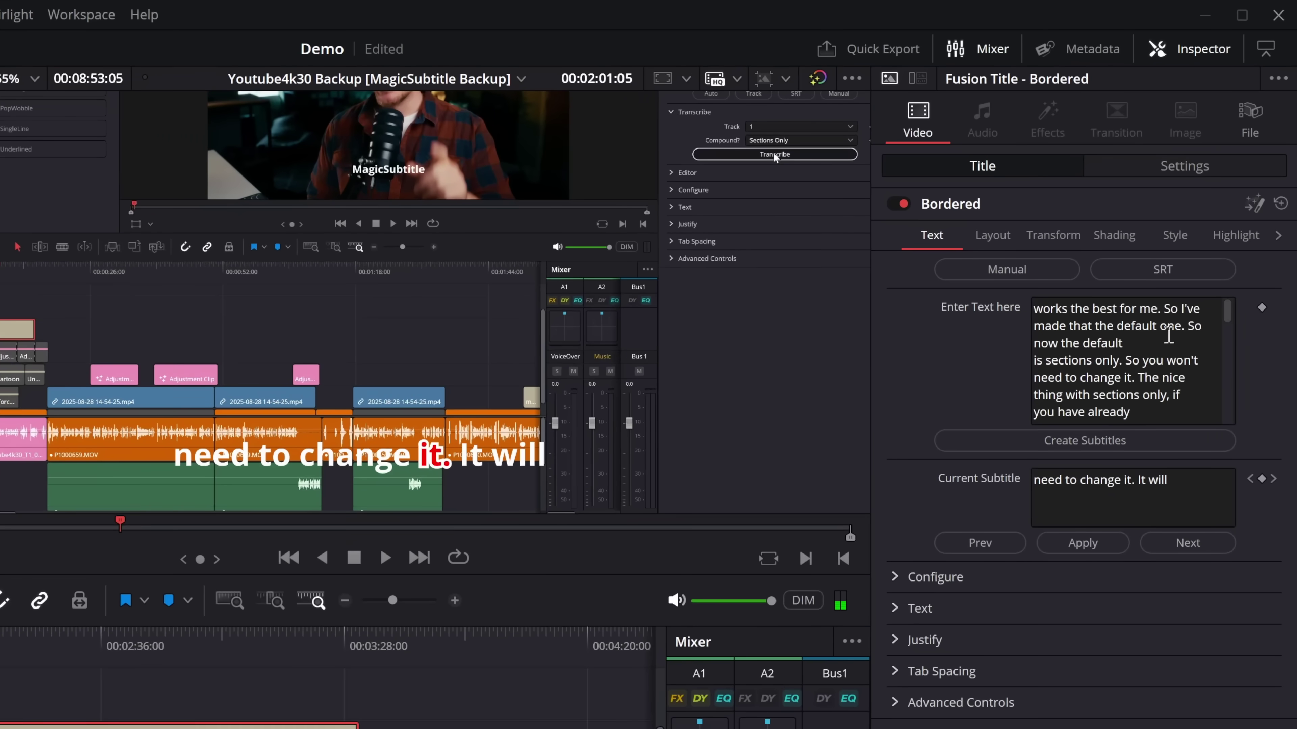
# In the Current Subtitle box, change 'change' to 'something' and apply the edit.
pyautogui.moveTo(1228, 314); pyautogui.dragTo(1230, 421)
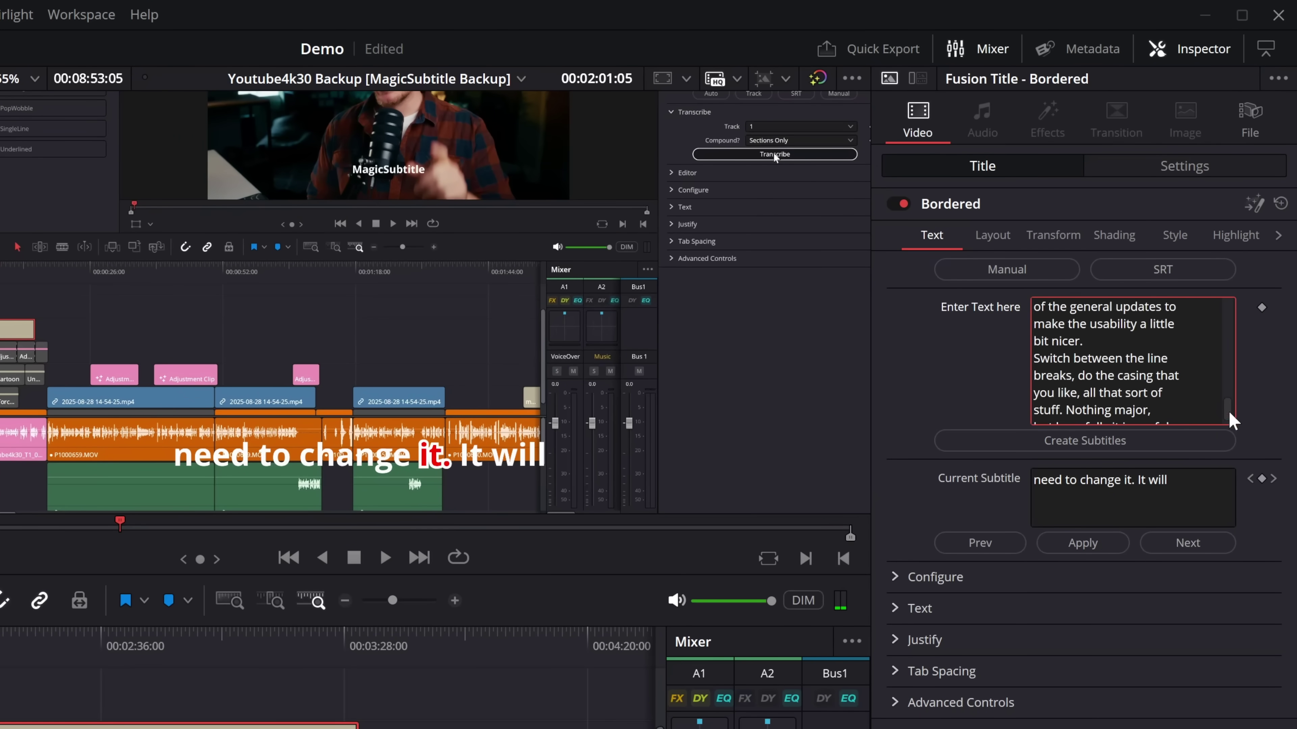
pyautogui.scroll(5, 1131, 327)
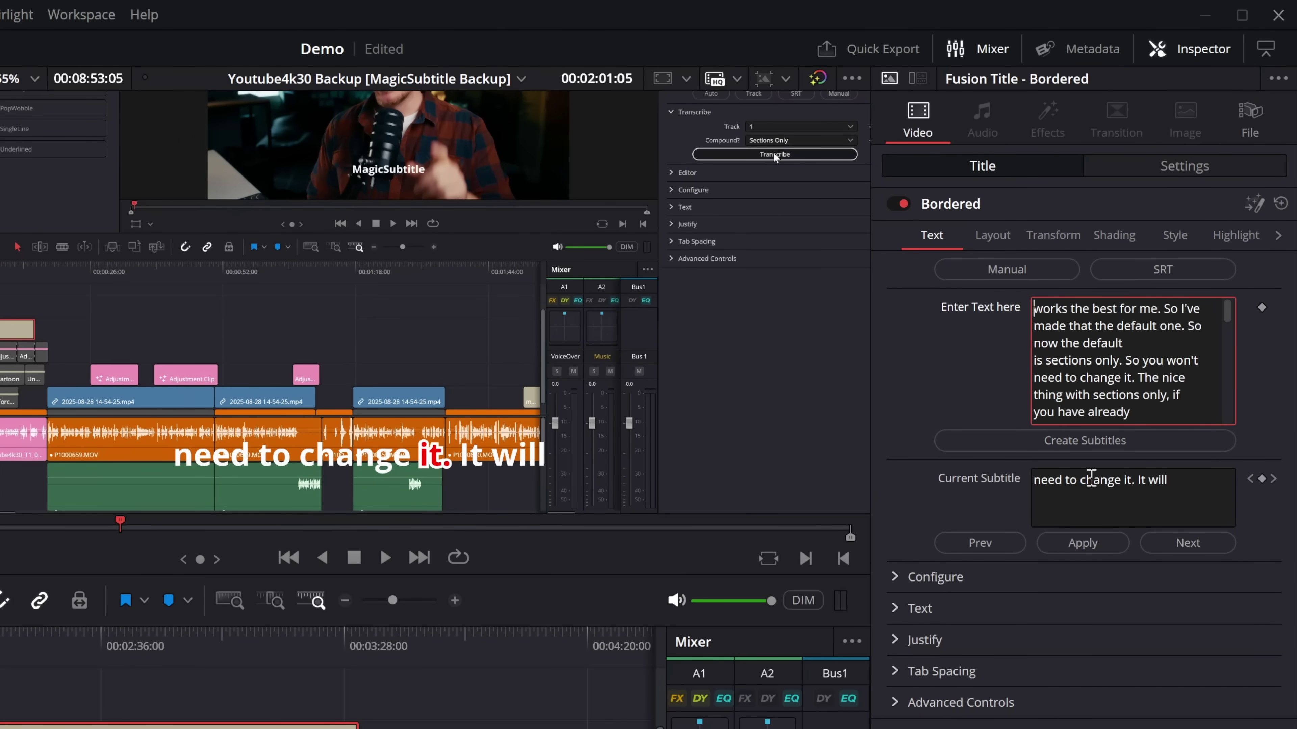
pyautogui.doubleClick(1099, 479)
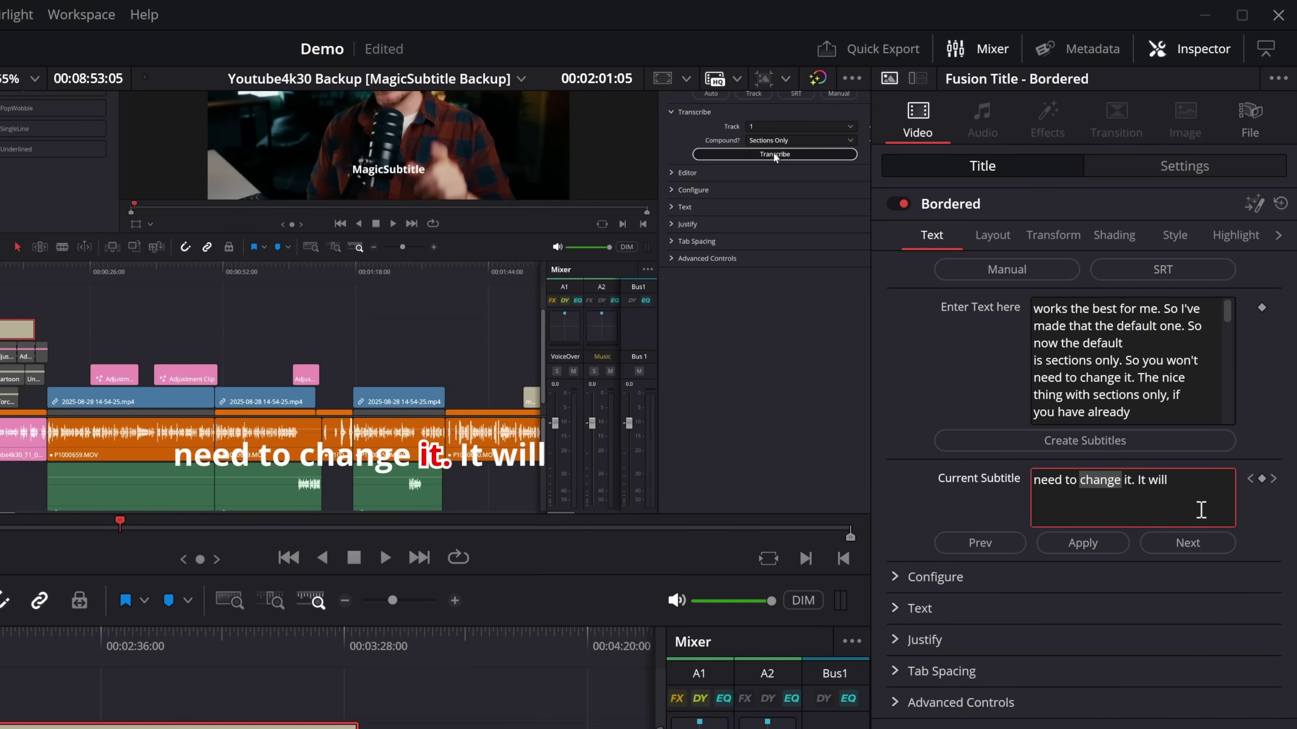
pyautogui.write('something')
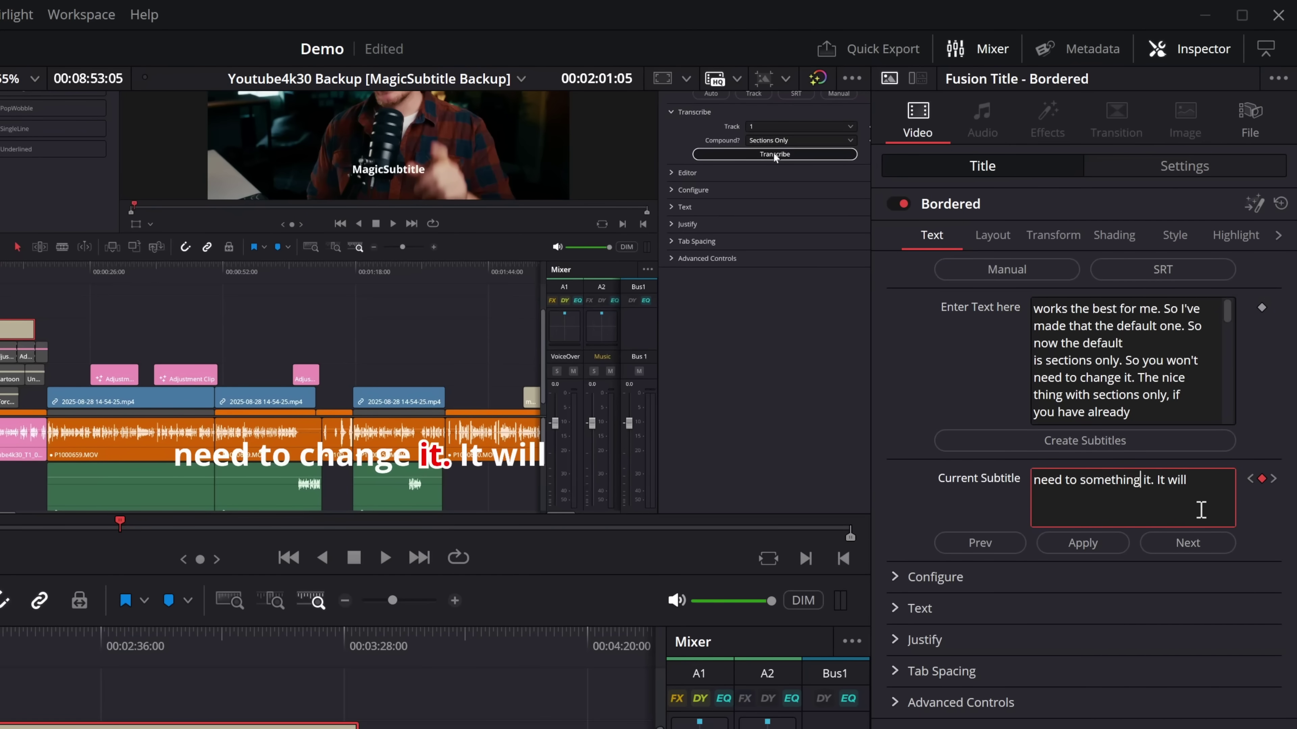
pyautogui.click(1083, 543)
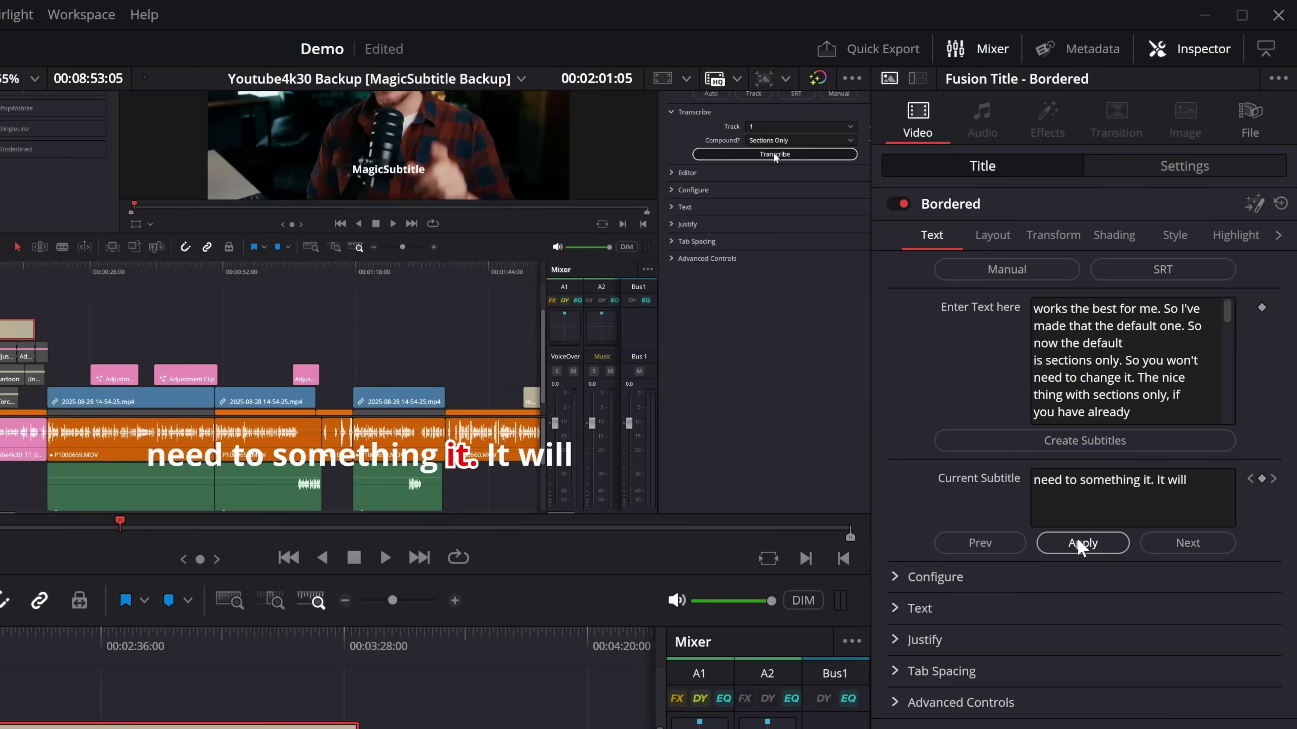
# Expand the Bordered title's Configure and Text sections in the Inspector to reach its Highlight settings.
pyautogui.click(897, 578)
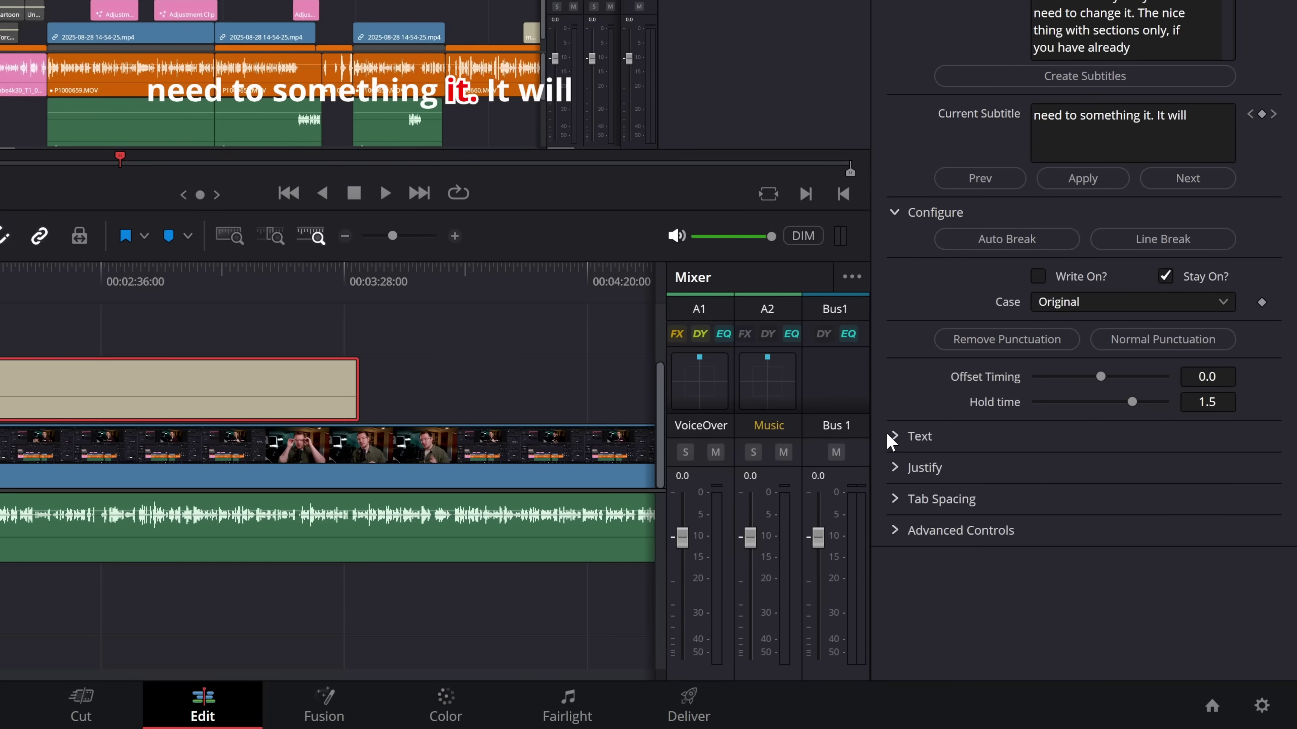
pyautogui.click(892, 439)
pyautogui.scroll(-1, 1103, 494)
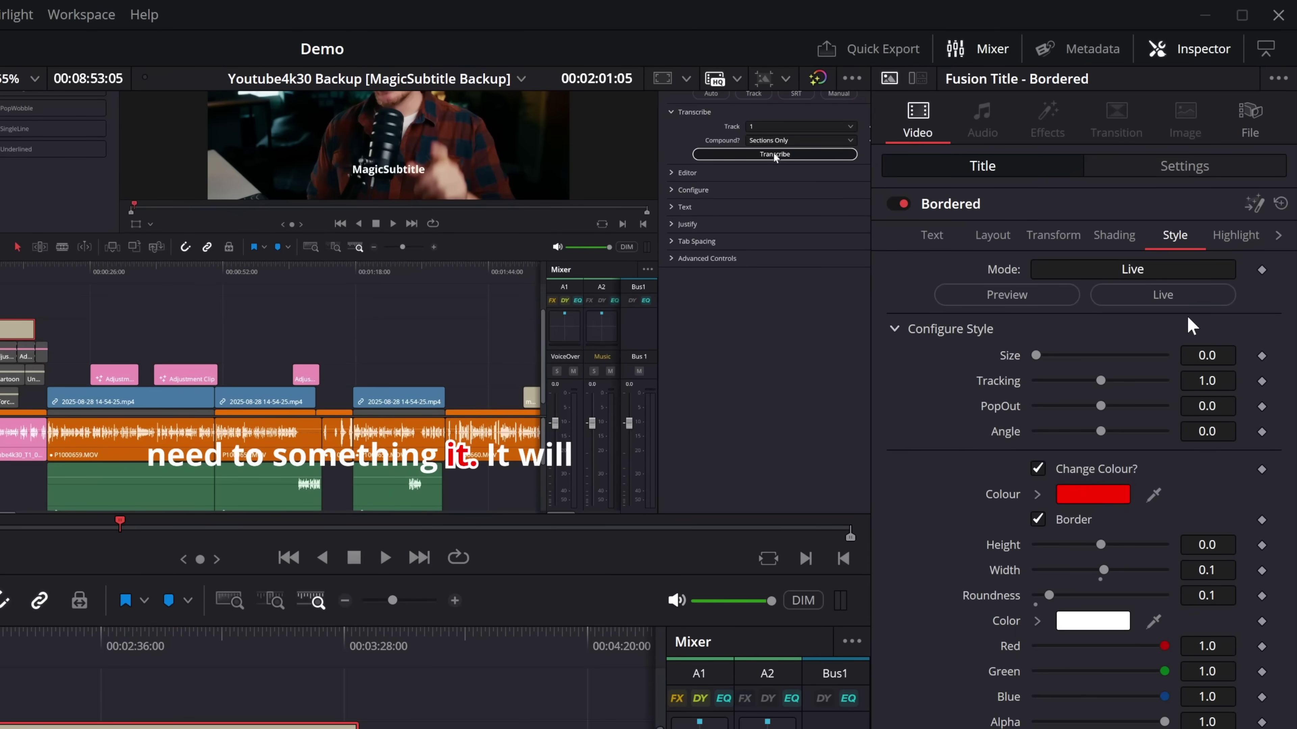
pyautogui.click(1236, 235)
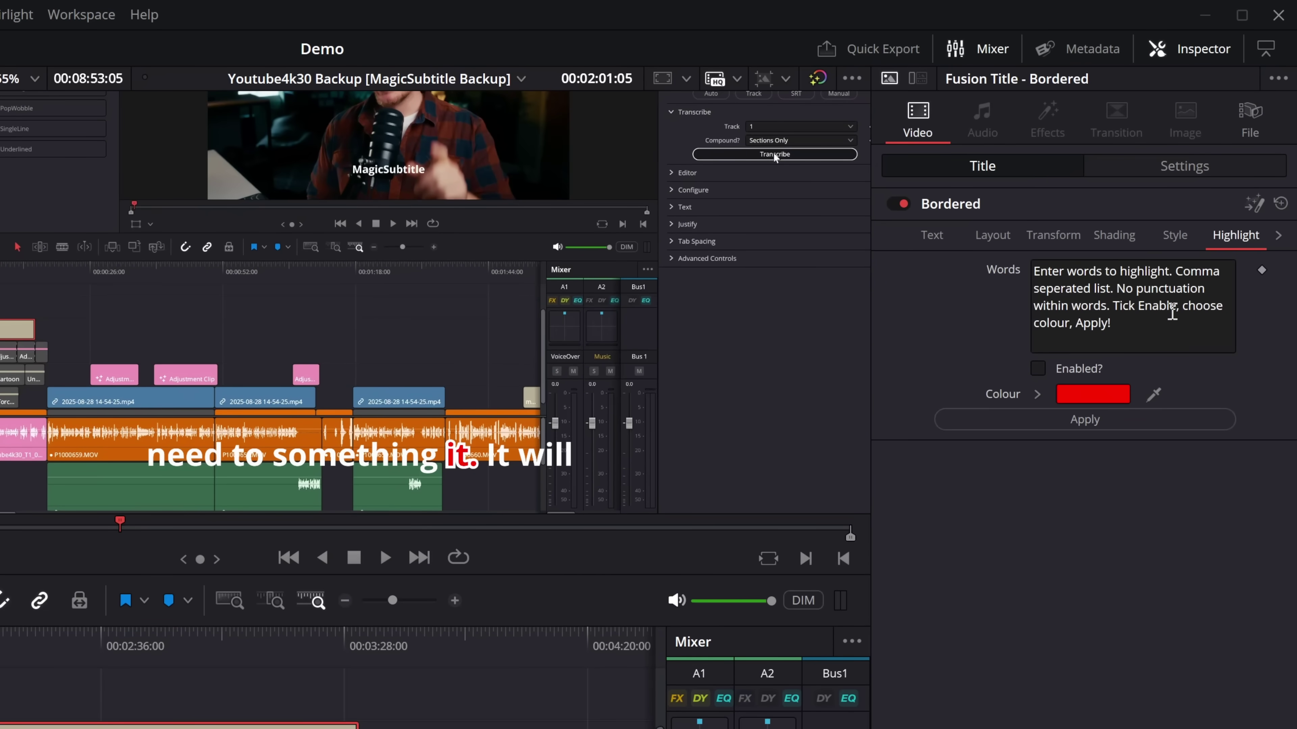
# Enable highlighting for the word 'something,' in blue and apply it to the Bordered title.
pyautogui.click(1165, 337)
pyautogui.write('something,')
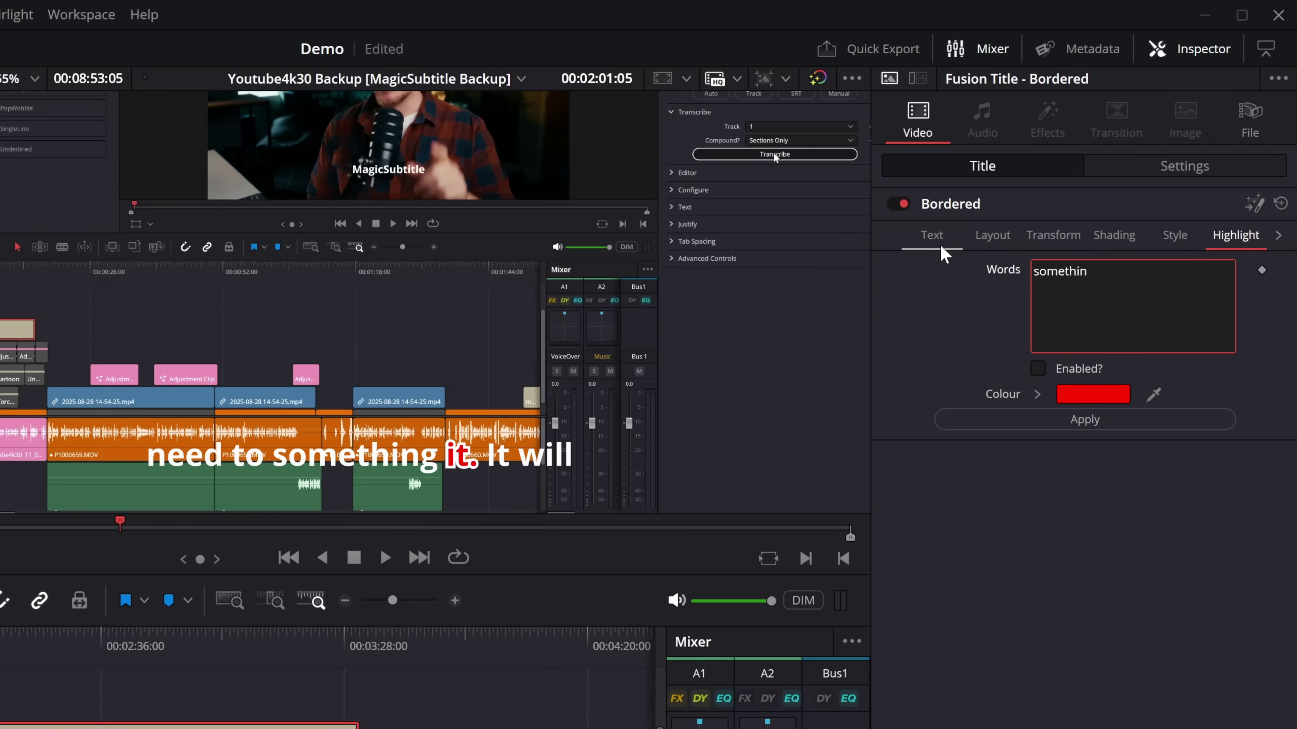
pyautogui.click(1081, 369)
pyautogui.click(1082, 401)
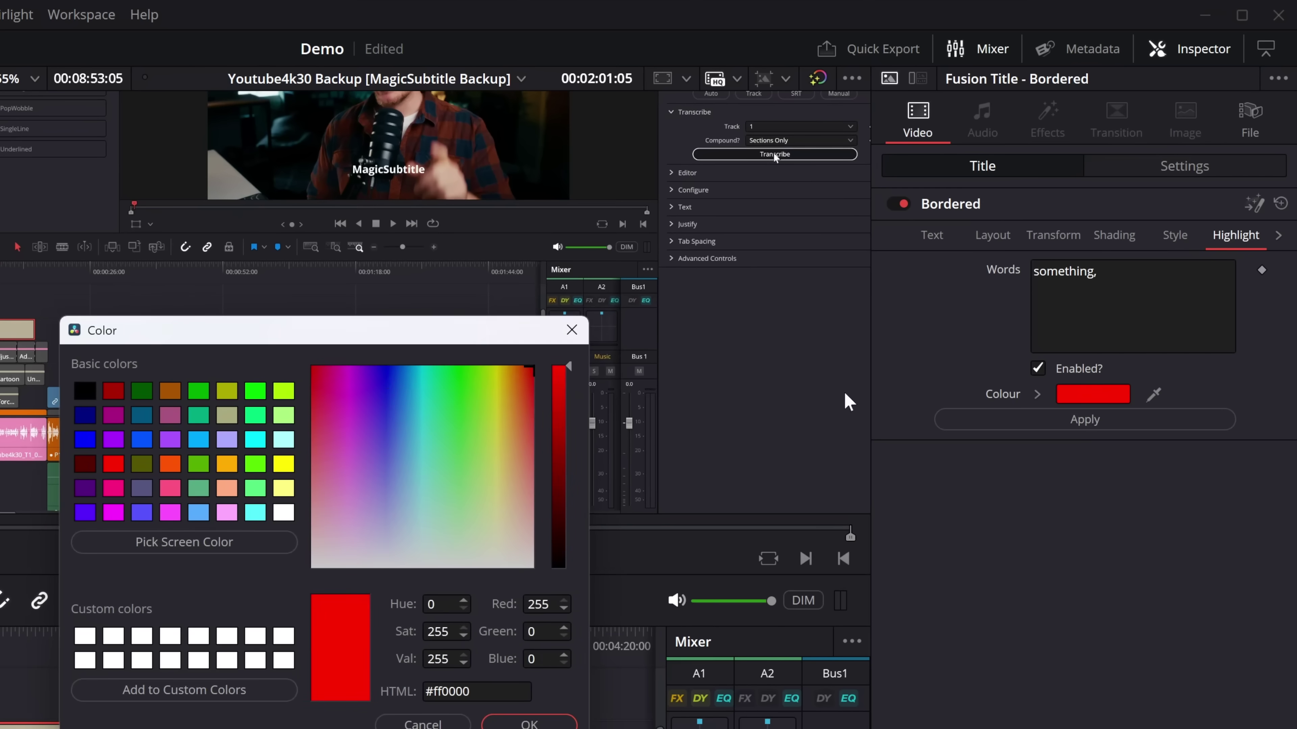
pyautogui.click(379, 378)
pyautogui.click(390, 373)
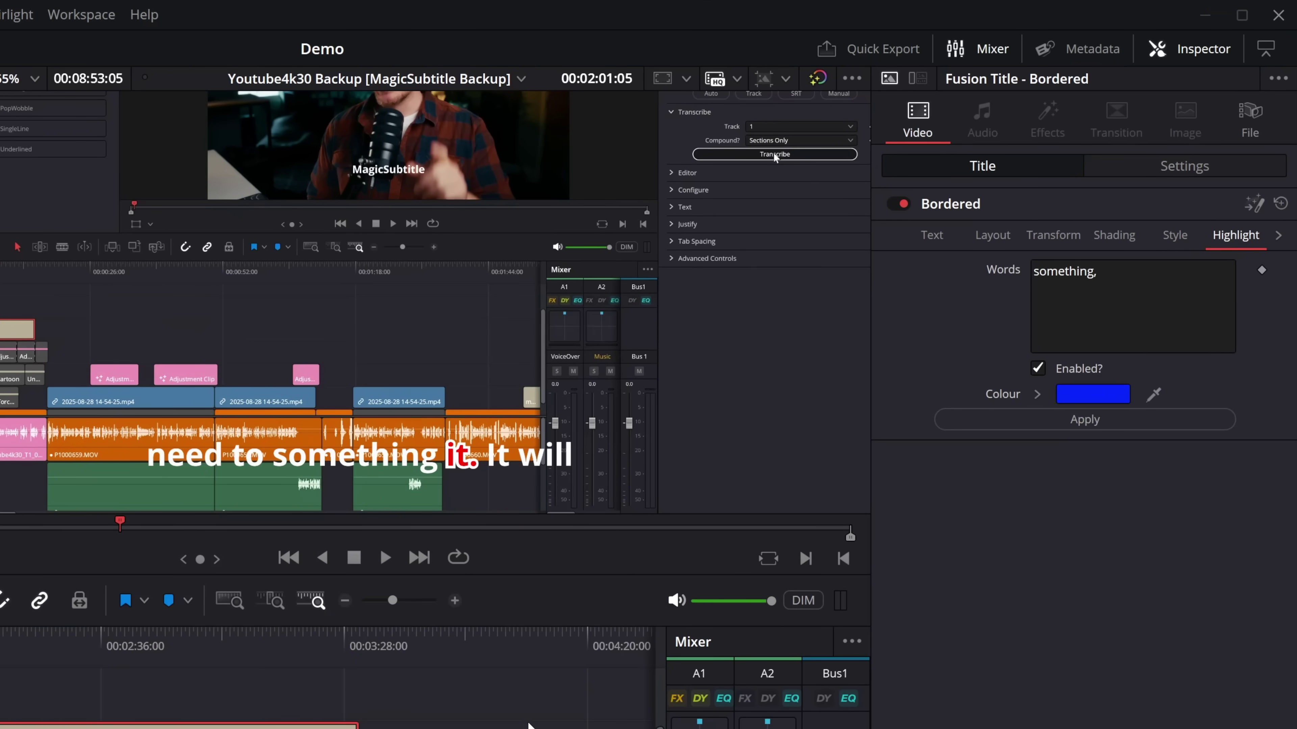
pyautogui.click(1081, 429)
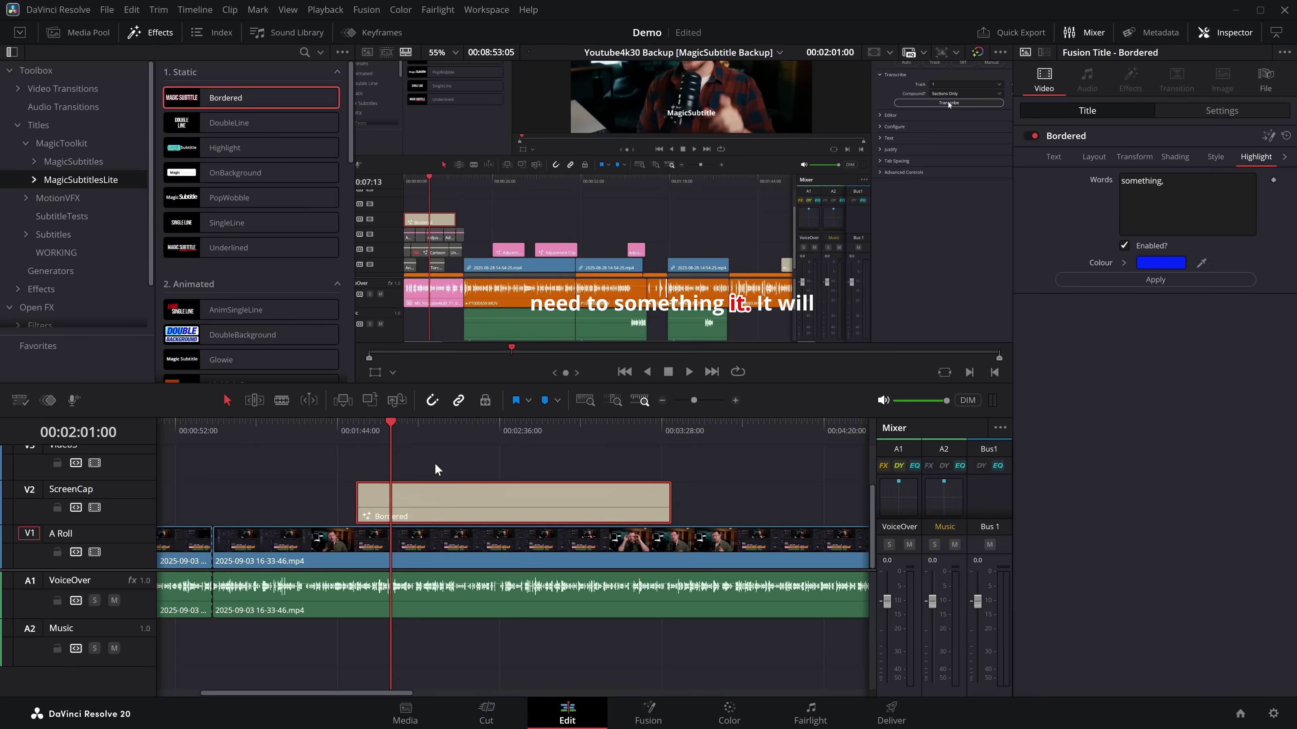
pyautogui.click(365, 503)
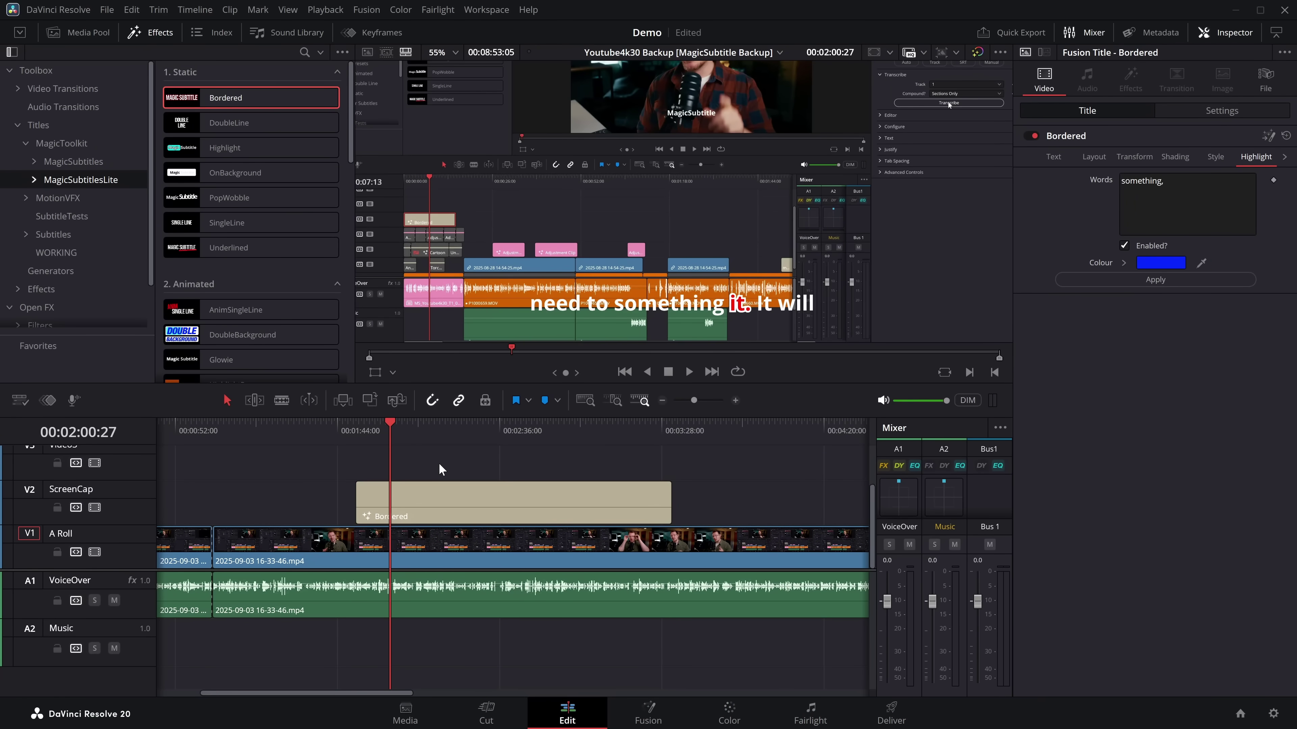